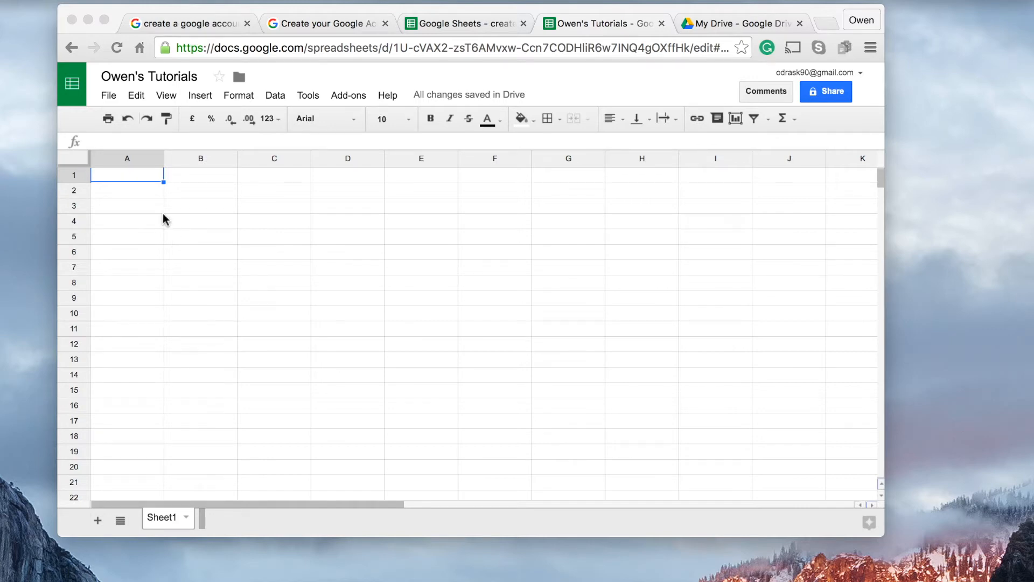
# Enter the numbers 1, 2 and 3 down column A in cells A1 to A3
pyautogui.click(105, 180)
pyautogui.write('1')
pyautogui.press('Return')
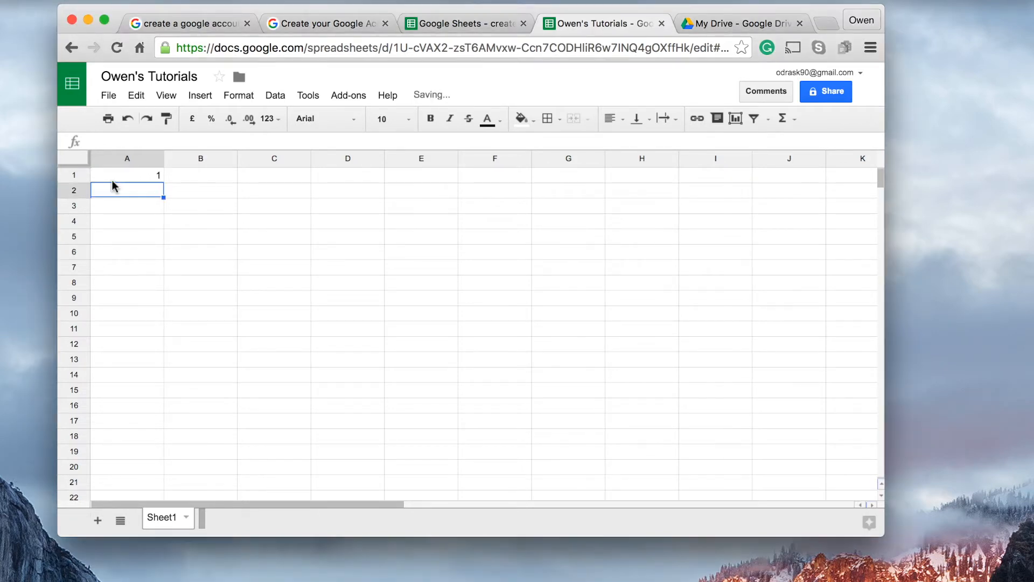
pyautogui.write('3')
pyautogui.press('Return')
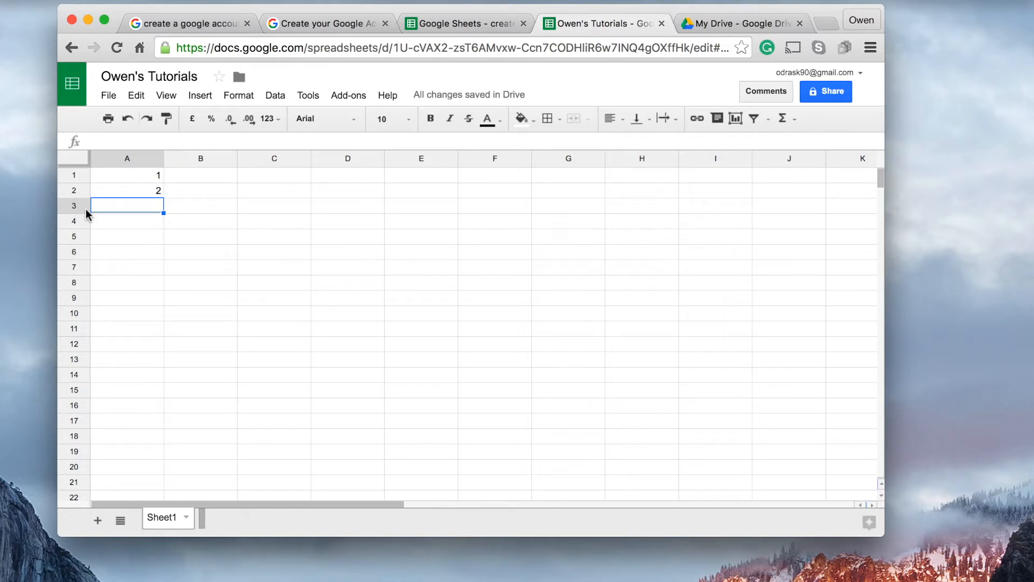
pyautogui.write('3')
pyautogui.press('Return')
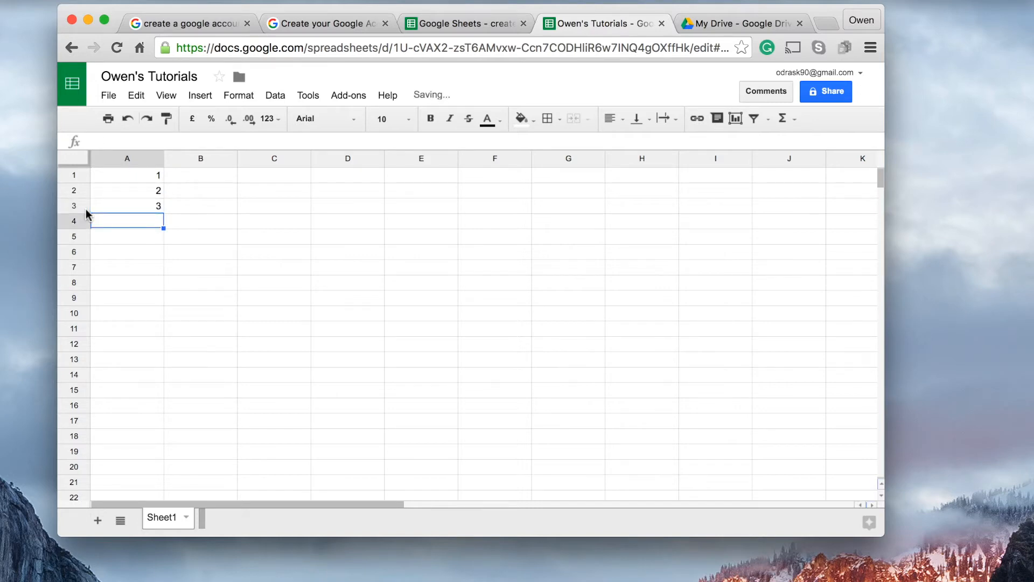
# Enter the numbers 3, 2 and 1 down column B in cells B1 to B3
pyautogui.click(200, 178)
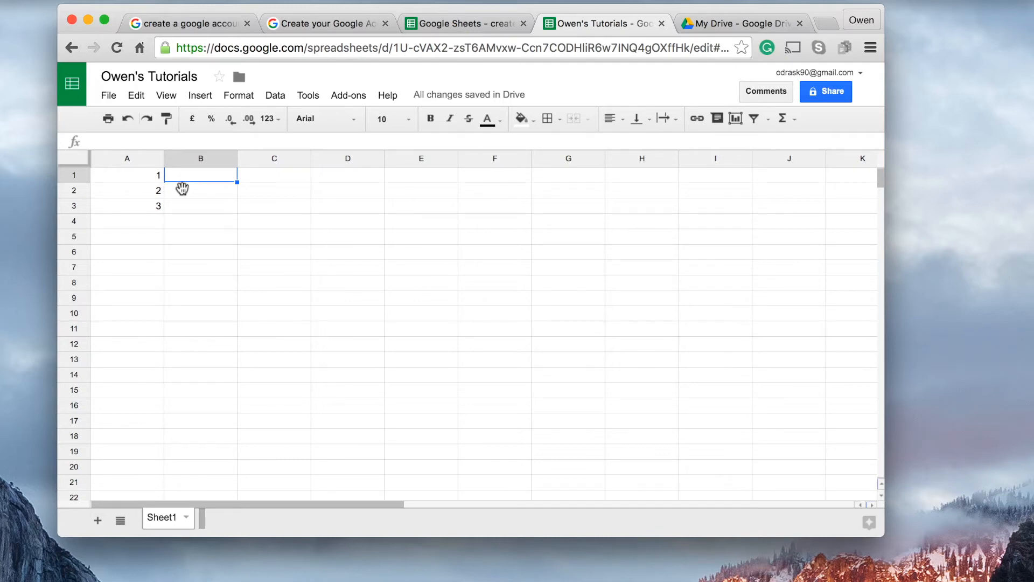
pyautogui.write('3')
pyautogui.press('Return')
pyautogui.write('2')
pyautogui.press('Return')
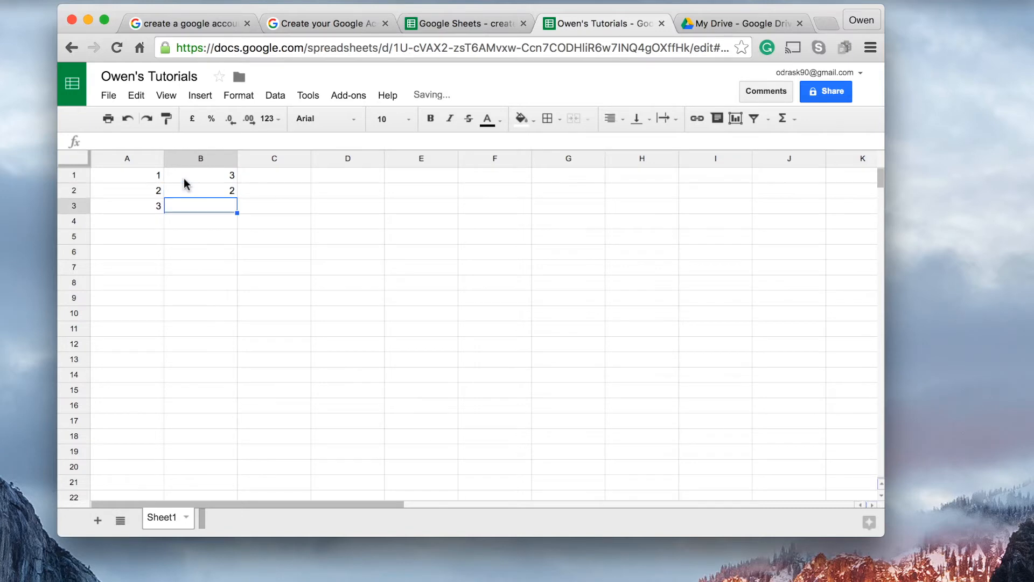
pyautogui.write('1')
pyautogui.press('Return')
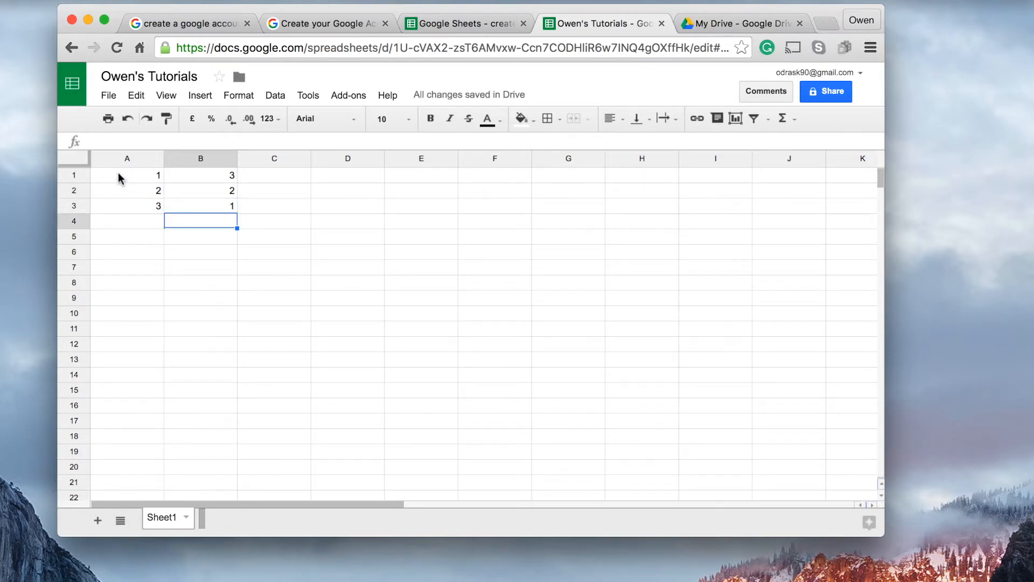
# Reference the first number in cell A4 with the formula =A1, and clear A4 again
pyautogui.click(152, 225)
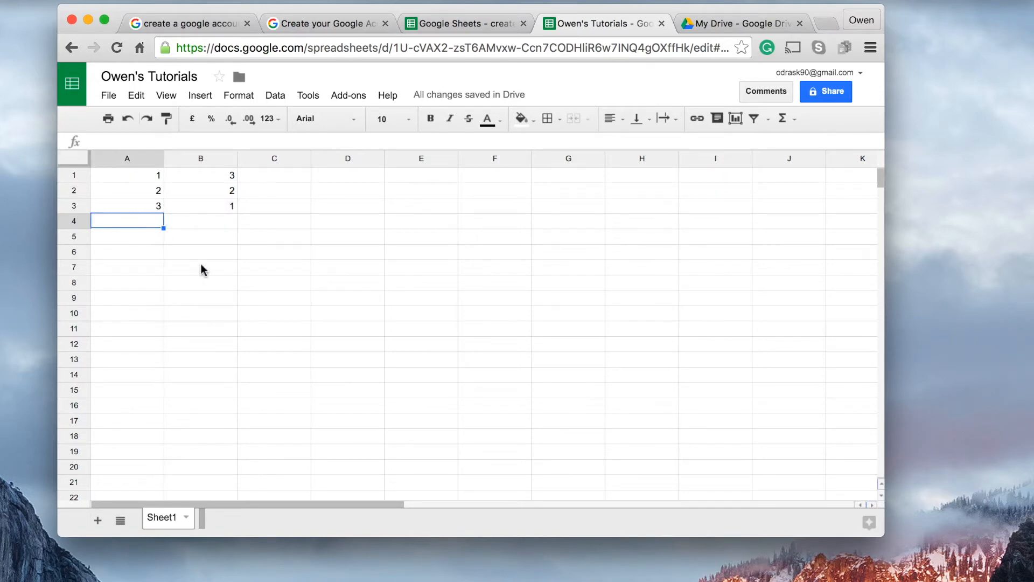
pyautogui.write('=')
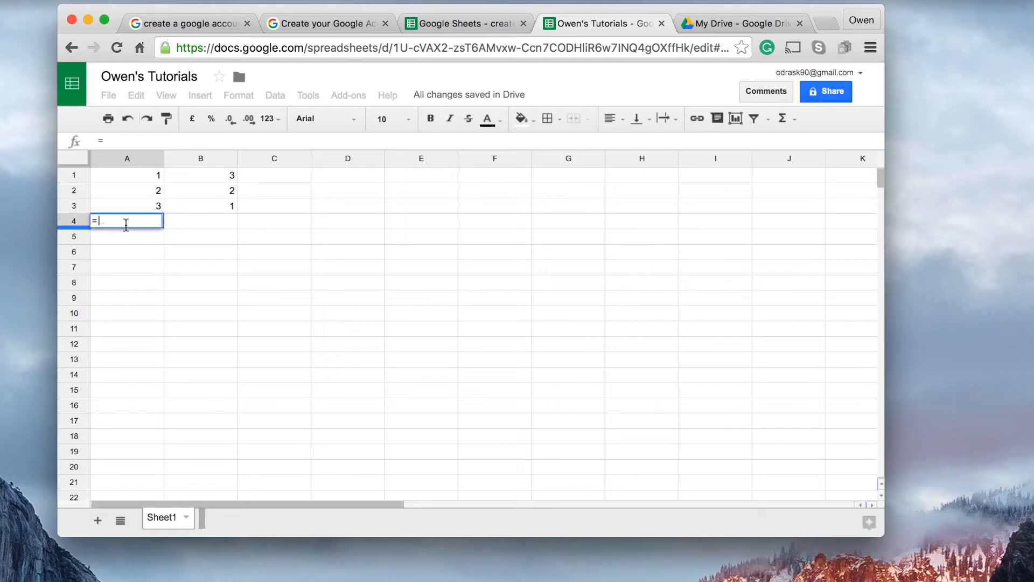
pyautogui.click(136, 176)
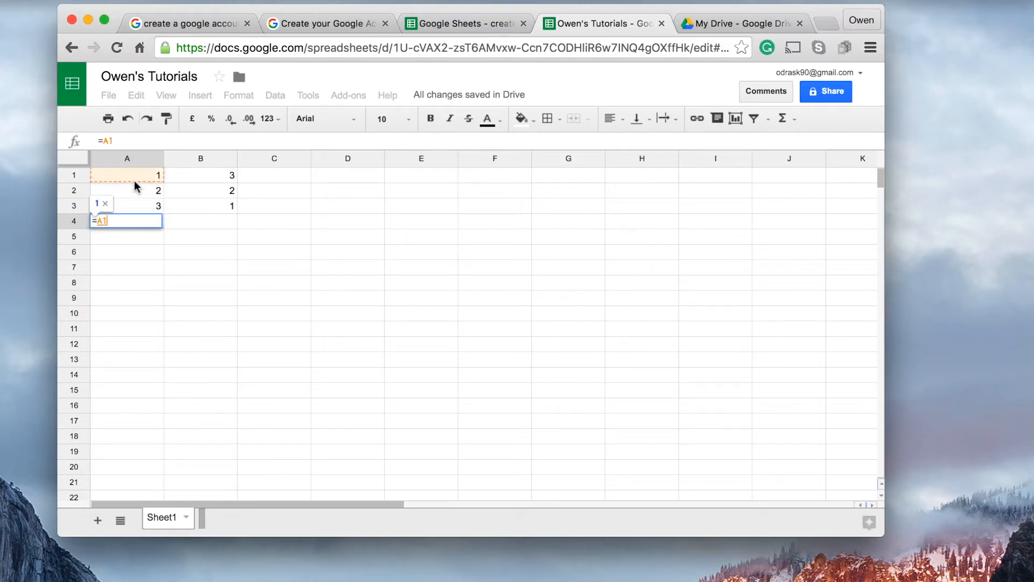
pyautogui.press('Return')
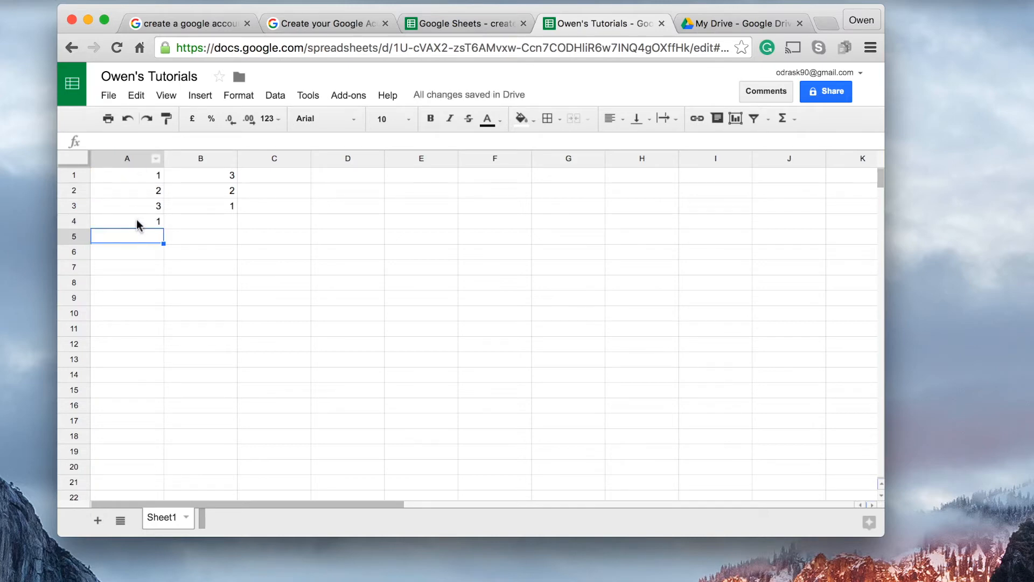
pyautogui.click(139, 223)
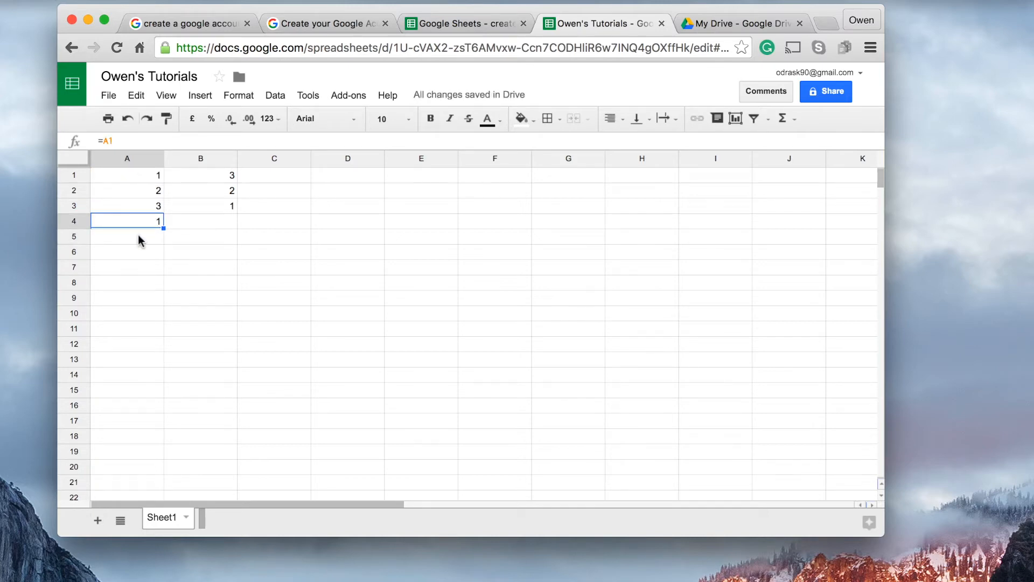
pyautogui.press('Delete')
# Add up the three numbers of column A in cell A4 with the formula =A1+A2+A3
pyautogui.write('=')
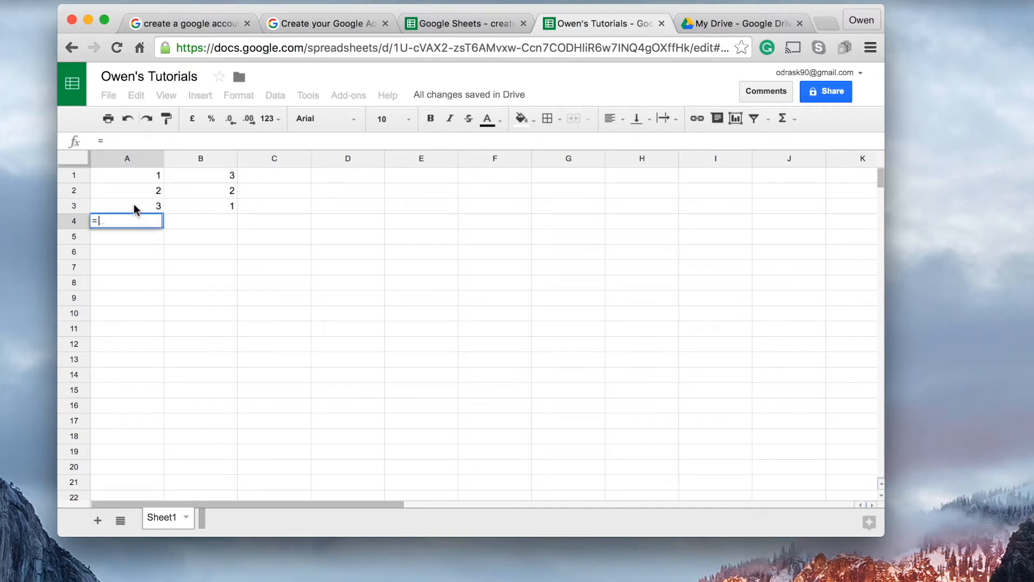
pyautogui.click(134, 184)
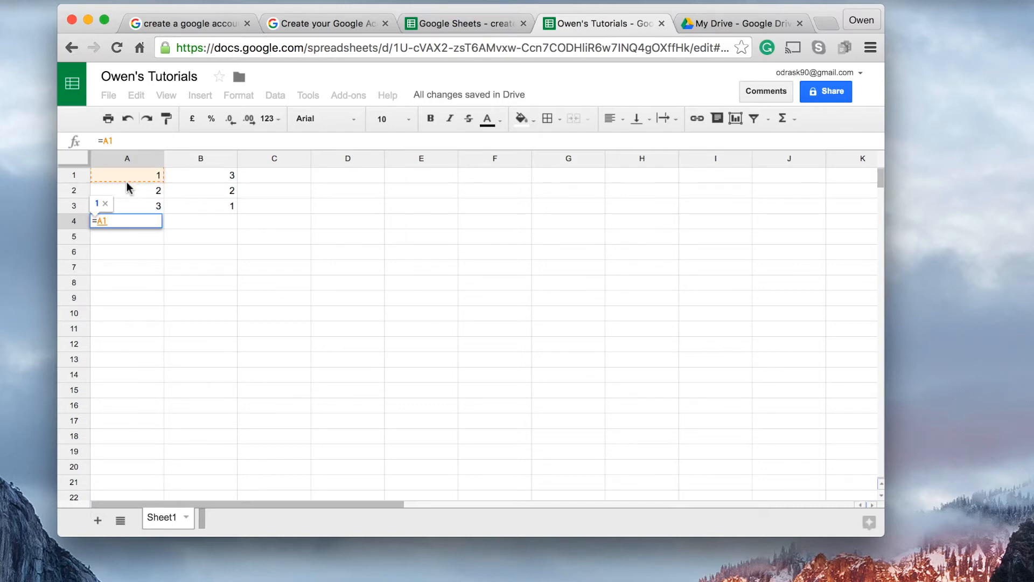
pyautogui.write('+')
pyautogui.click(142, 192)
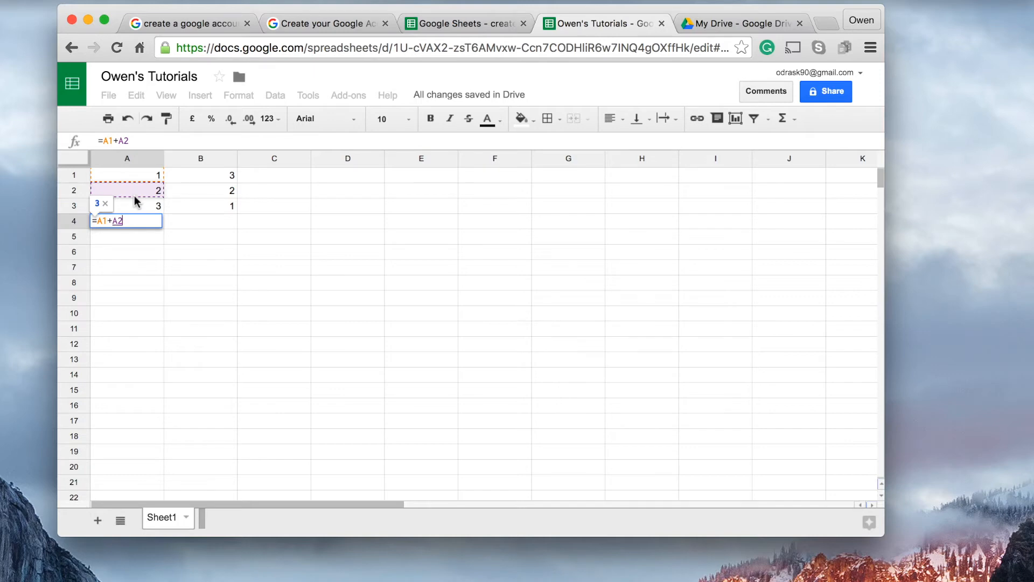
pyautogui.write('+')
pyautogui.click(143, 212)
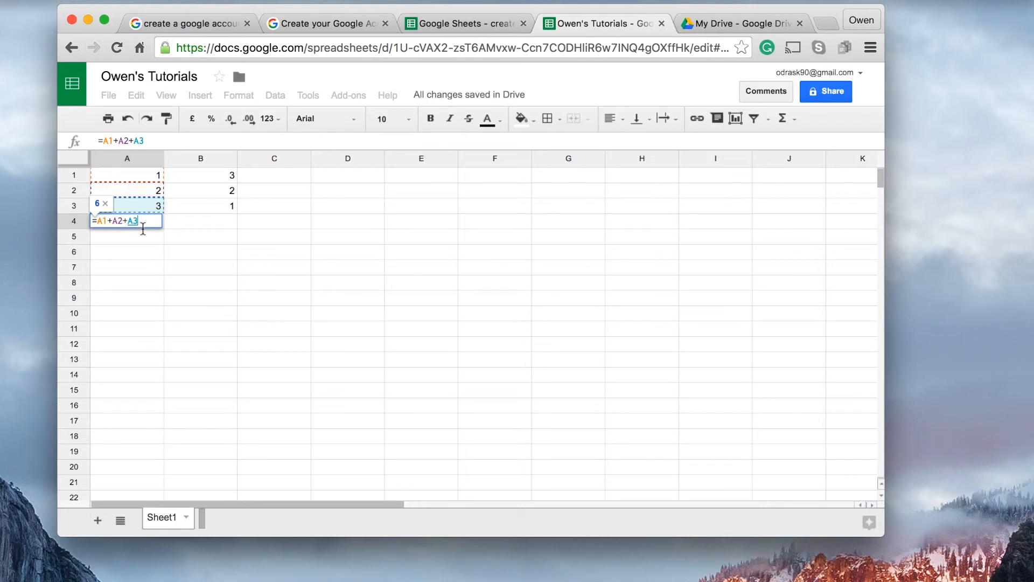
pyautogui.press('Return')
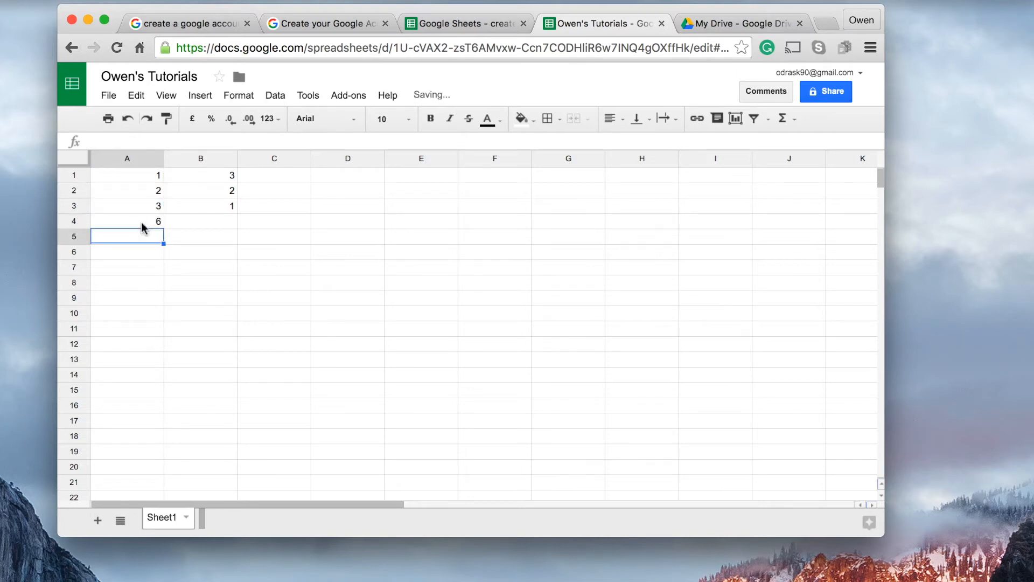
pyautogui.click(131, 222)
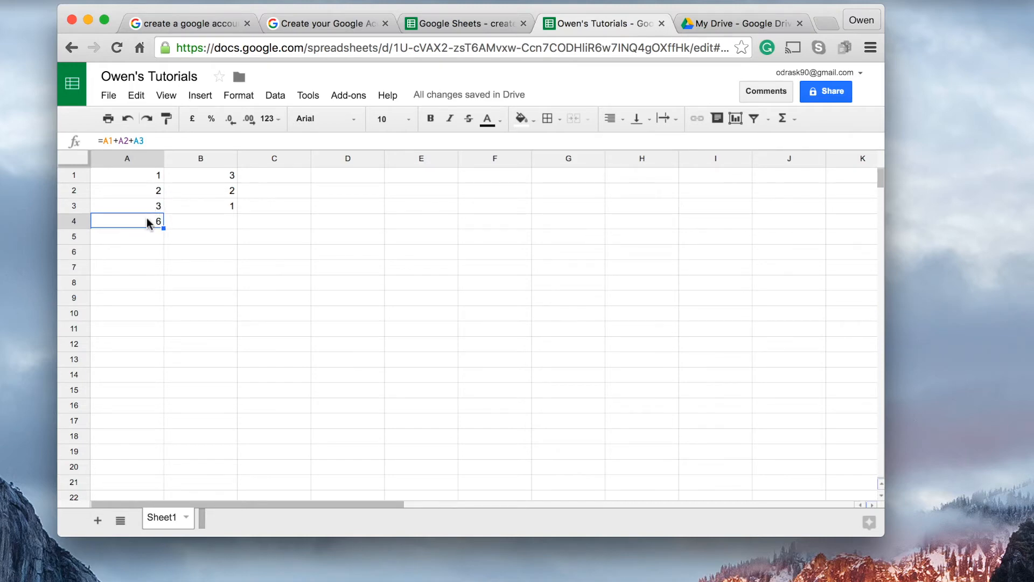
# Change cell A1 to 10 and check the addition formula in A4
pyautogui.click(132, 177)
pyautogui.write('10')
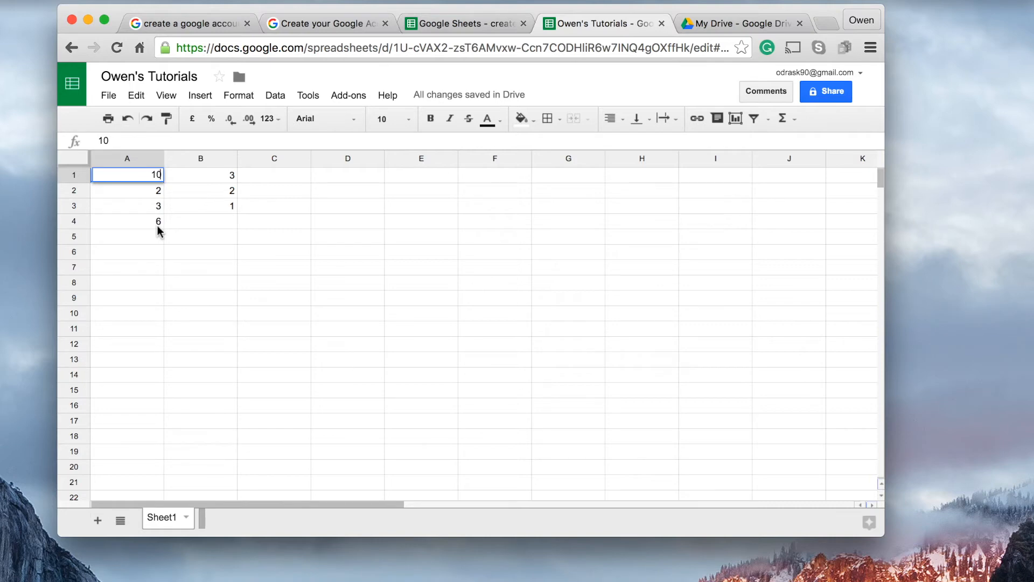
pyautogui.click(134, 186)
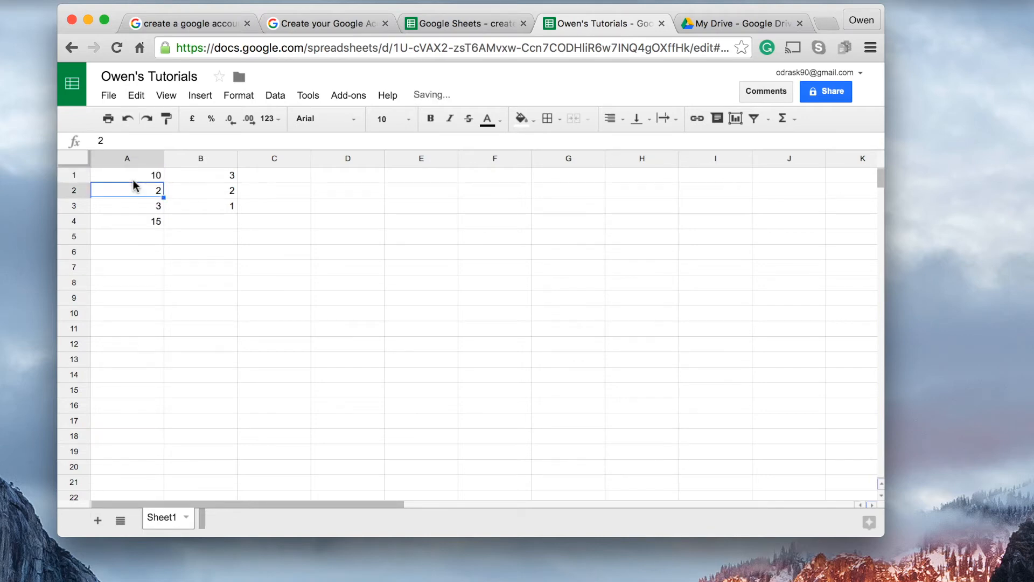
pyautogui.click(134, 222)
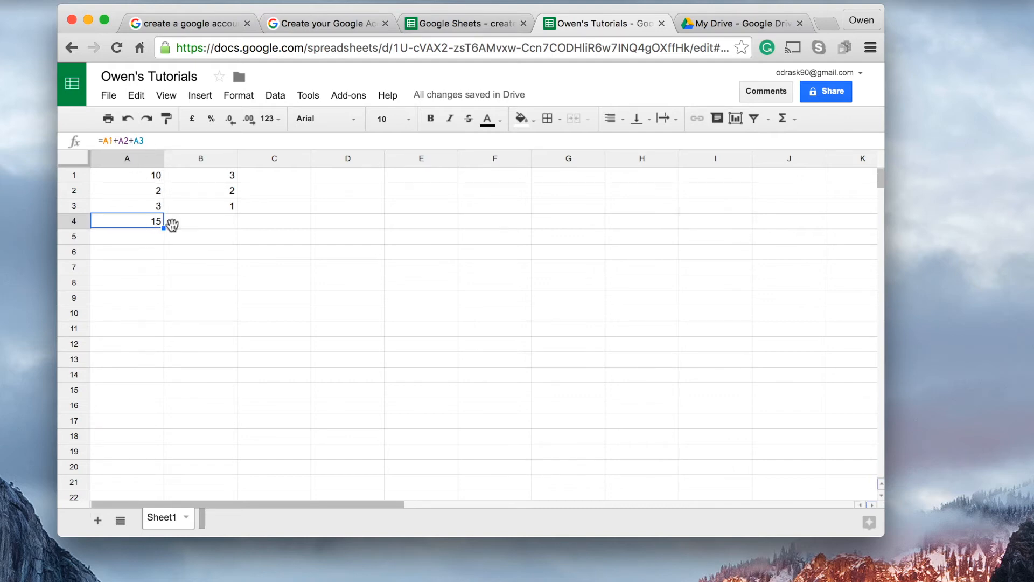
# Subtract the second and third numbers of column B from the first in cell B4 with the formula =B1-B2-B3
pyautogui.click(189, 224)
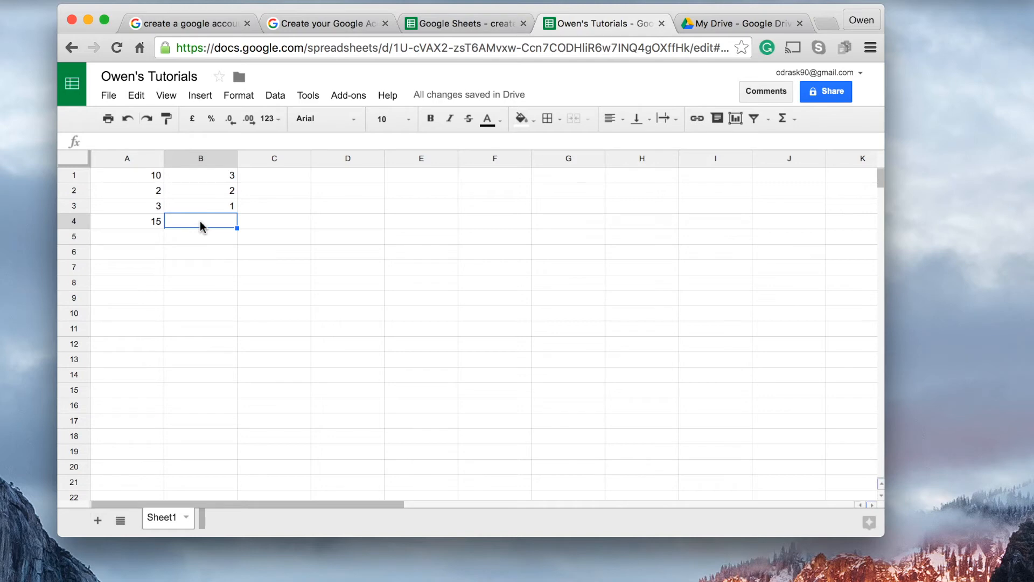
pyautogui.write('=')
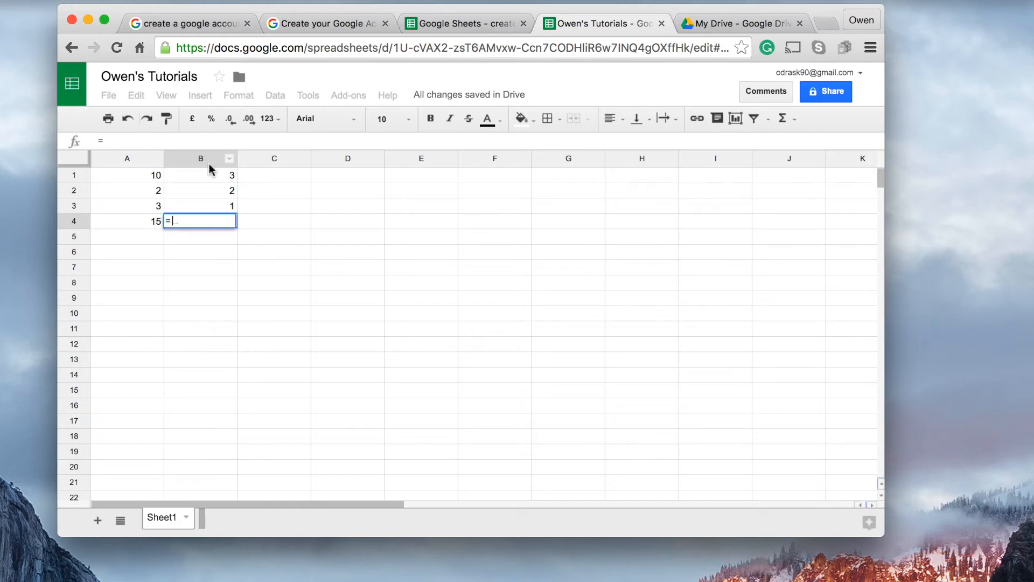
pyautogui.click(216, 177)
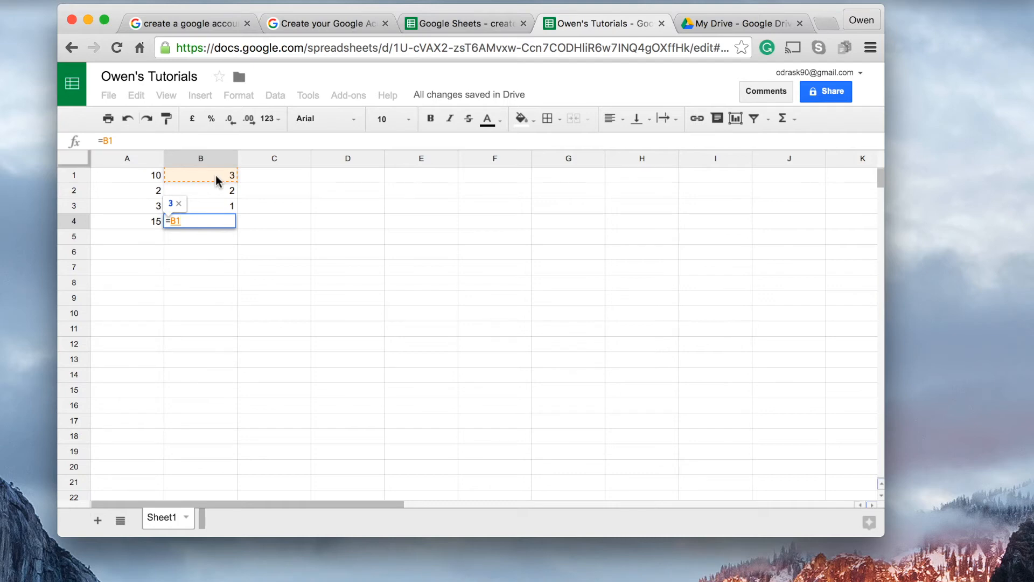
pyautogui.write('-b')
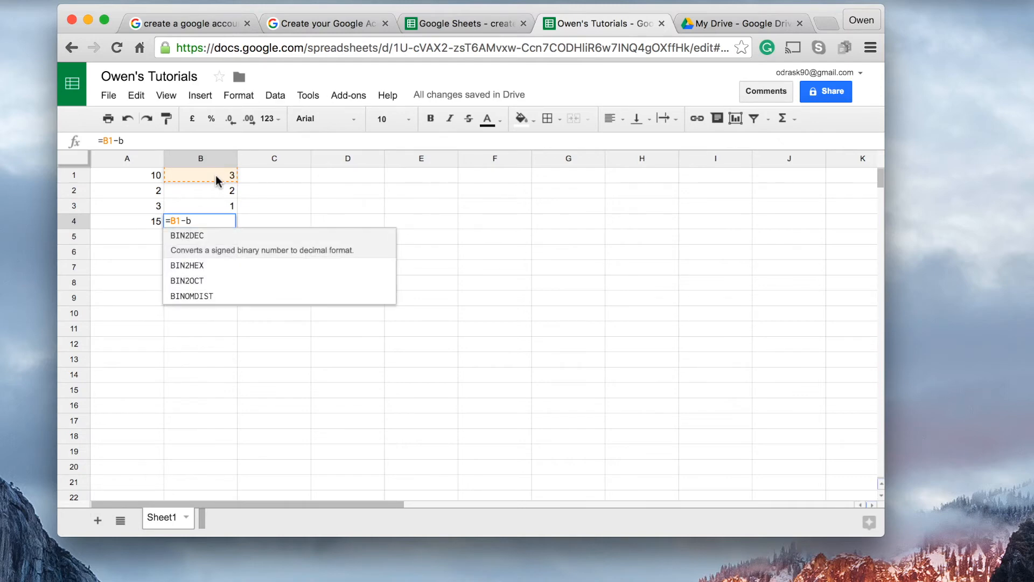
pyautogui.write('2-')
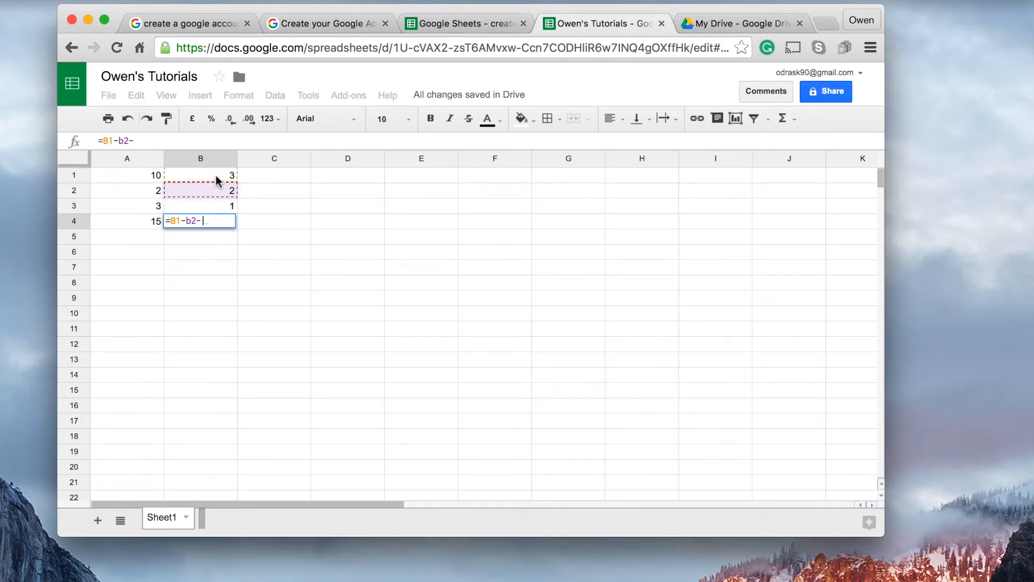
pyautogui.write('b3')
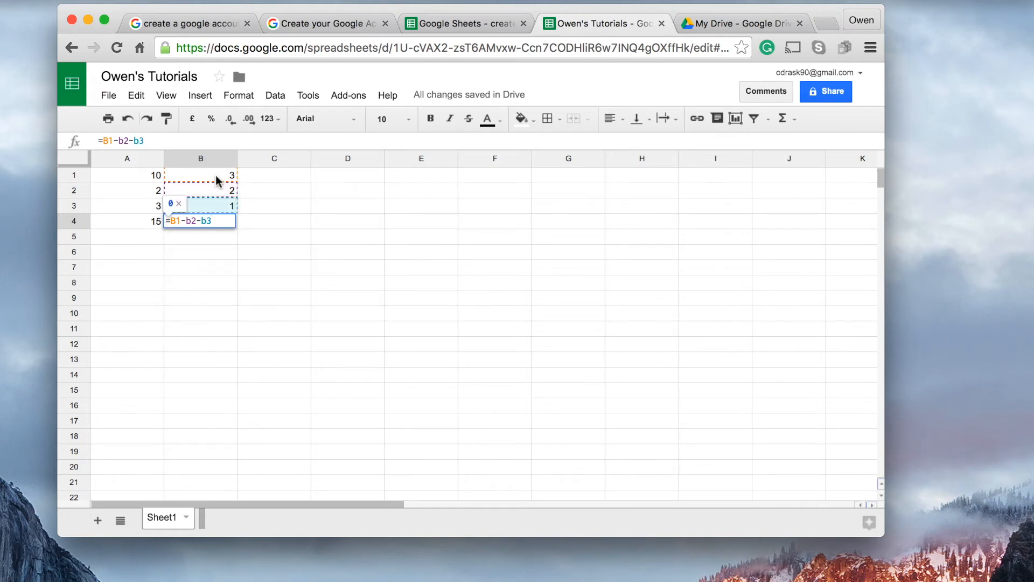
pyautogui.press('Return')
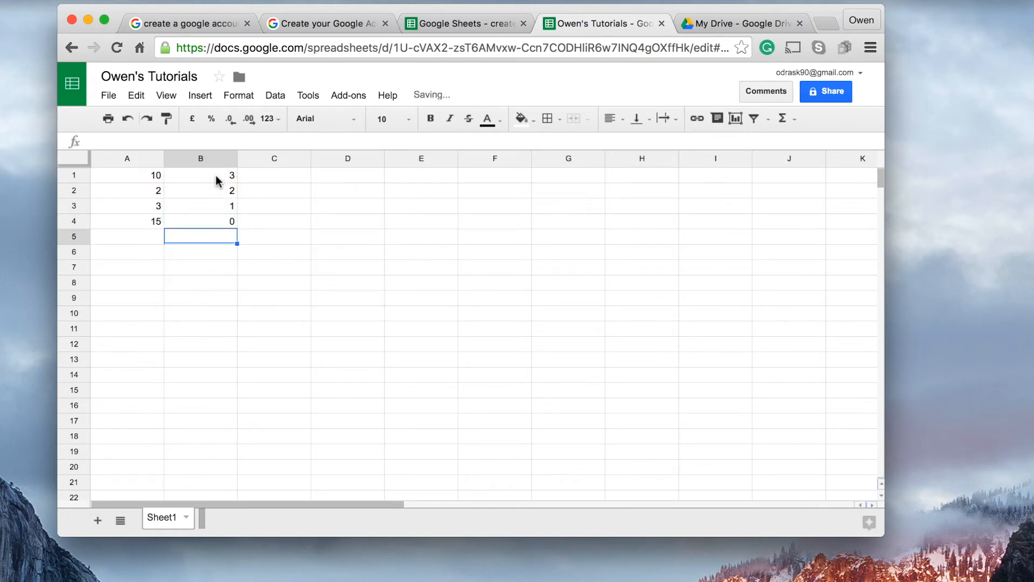
pyautogui.click(221, 221)
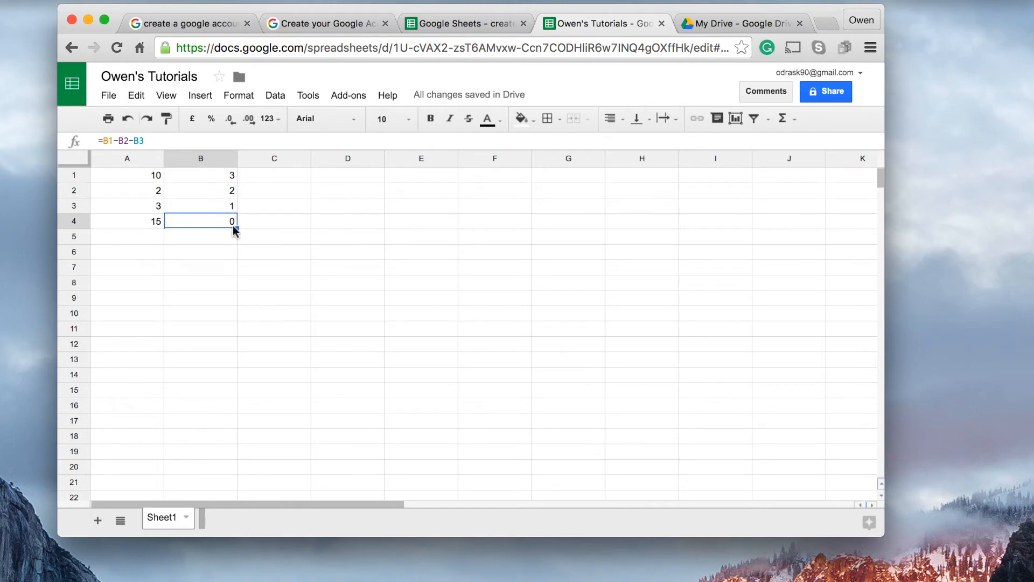
# Test the subtraction formula by setting cell B1 to 10, and restore B1 to 3
pyautogui.click(231, 178)
pyautogui.write('10')
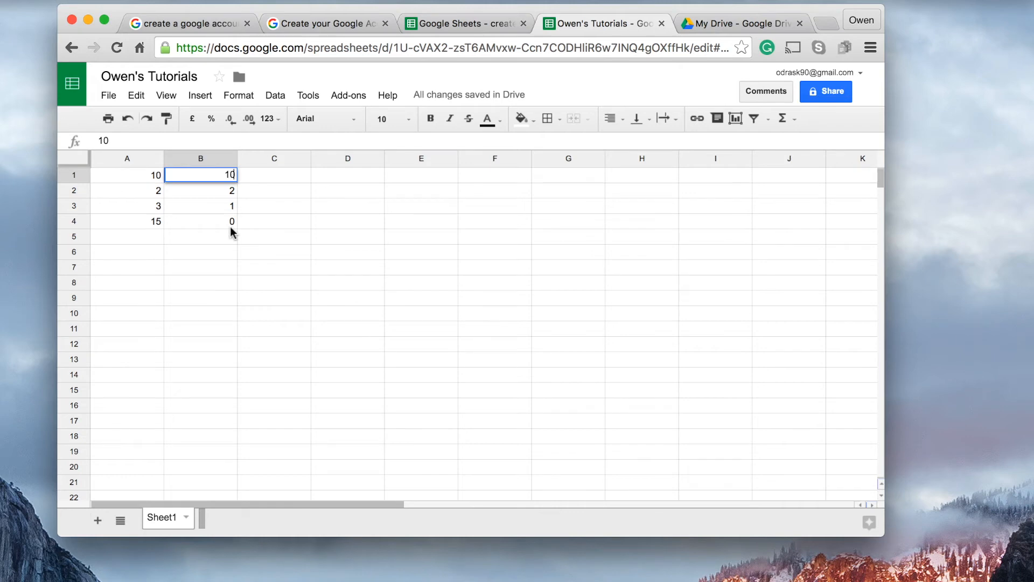
pyautogui.press('Return')
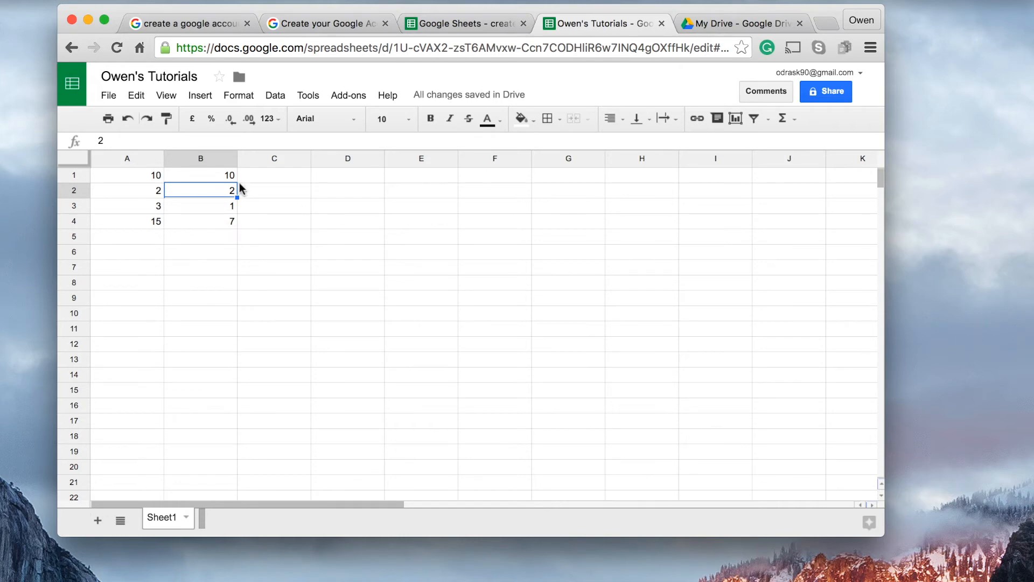
pyautogui.click(217, 178)
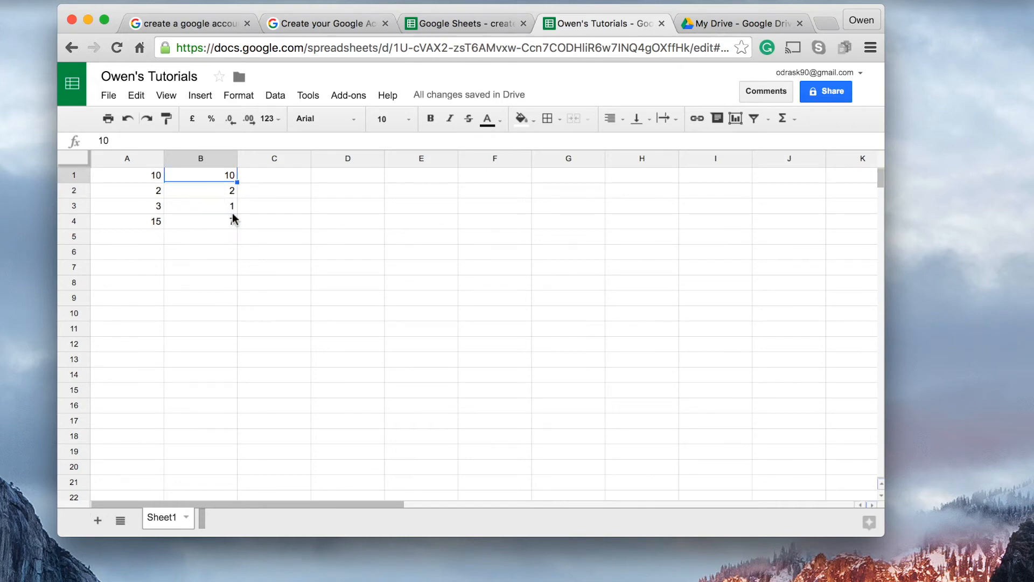
pyautogui.write('3')
pyautogui.press('Return')
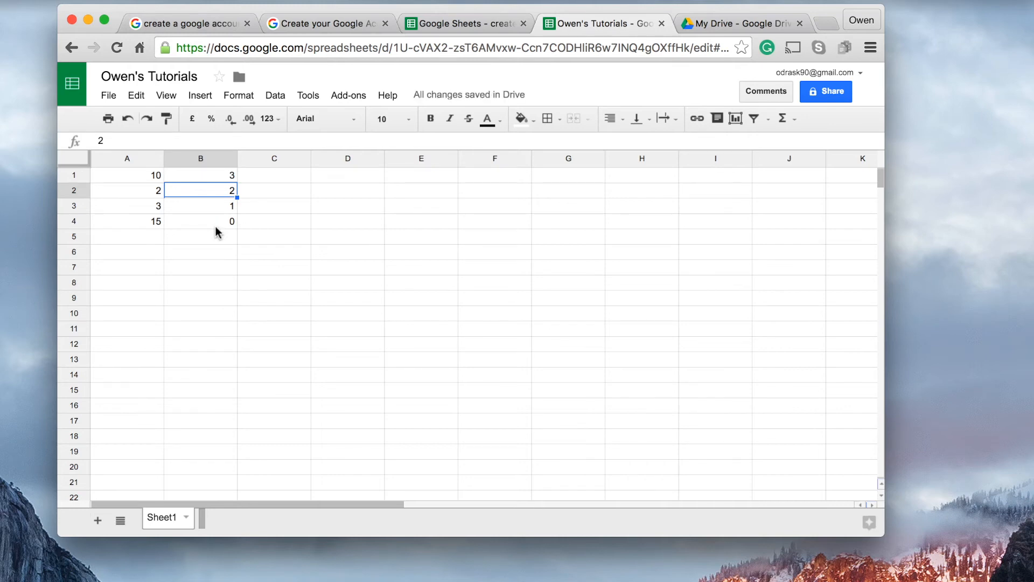
# Examine the cell references used in B4's subtraction formula and close it without edits
pyautogui.hscroll(2, 216, 226)
pyautogui.hscroll(-2, 202, 202)
pyautogui.click(217, 222)
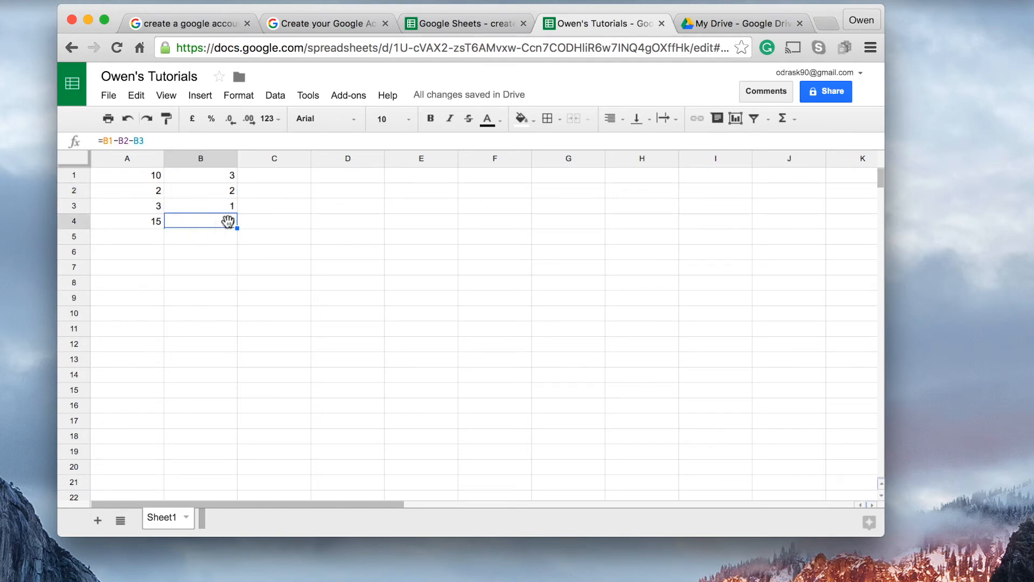
pyautogui.click(149, 146)
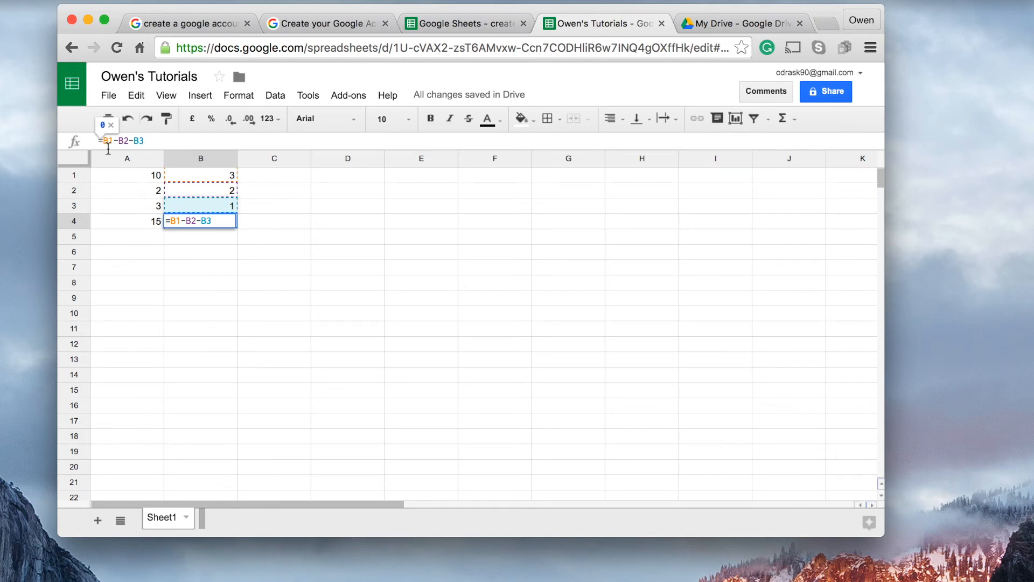
pyautogui.press('Return')
pyautogui.click(221, 224)
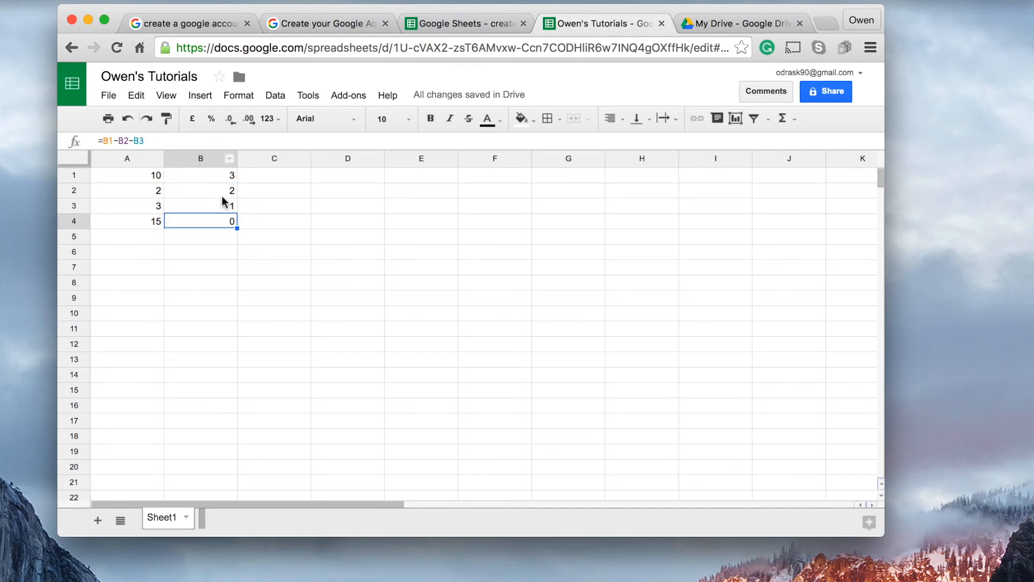
# Multiply cell A1 by cell B1 in cell C1 with the formula =A1*B1 and check the entered formula
pyautogui.click(276, 178)
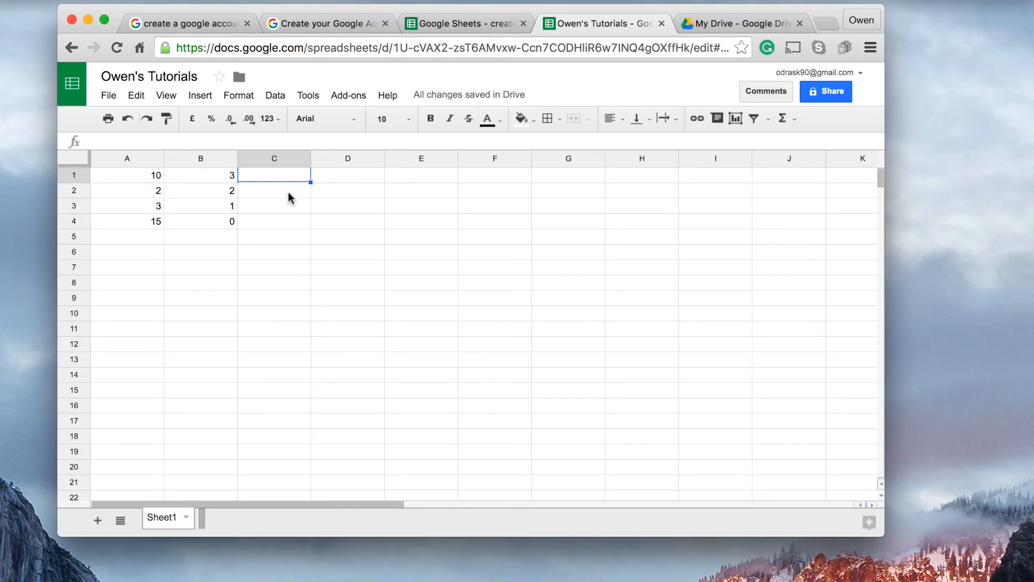
pyautogui.write('=')
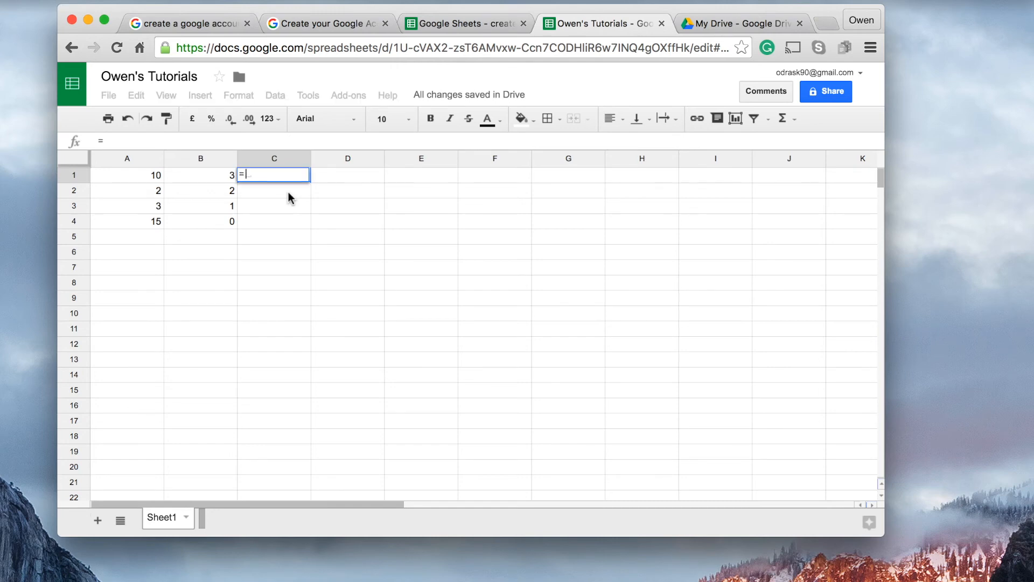
pyautogui.write('a1')
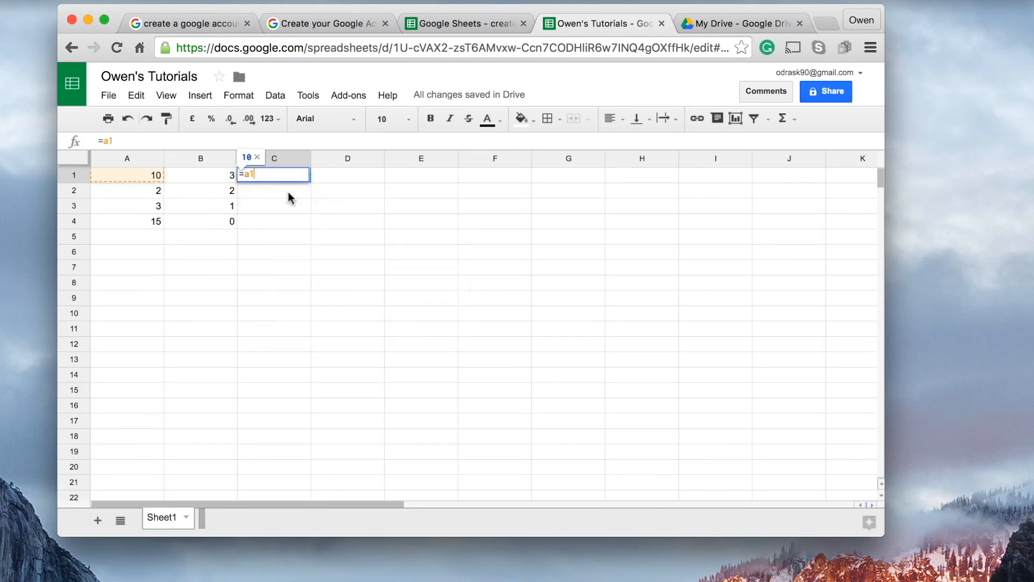
pyautogui.write('*')
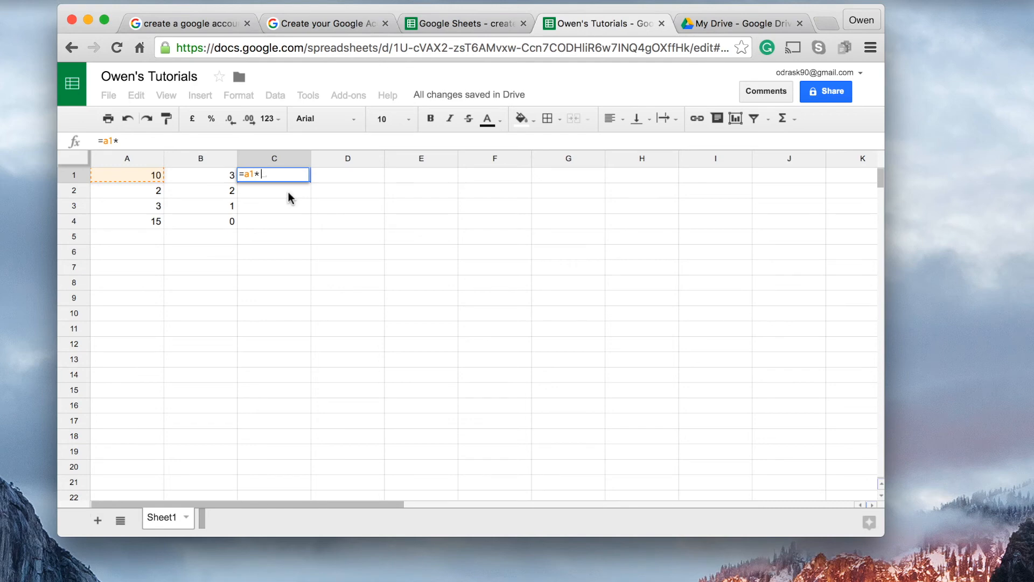
pyautogui.write('b1')
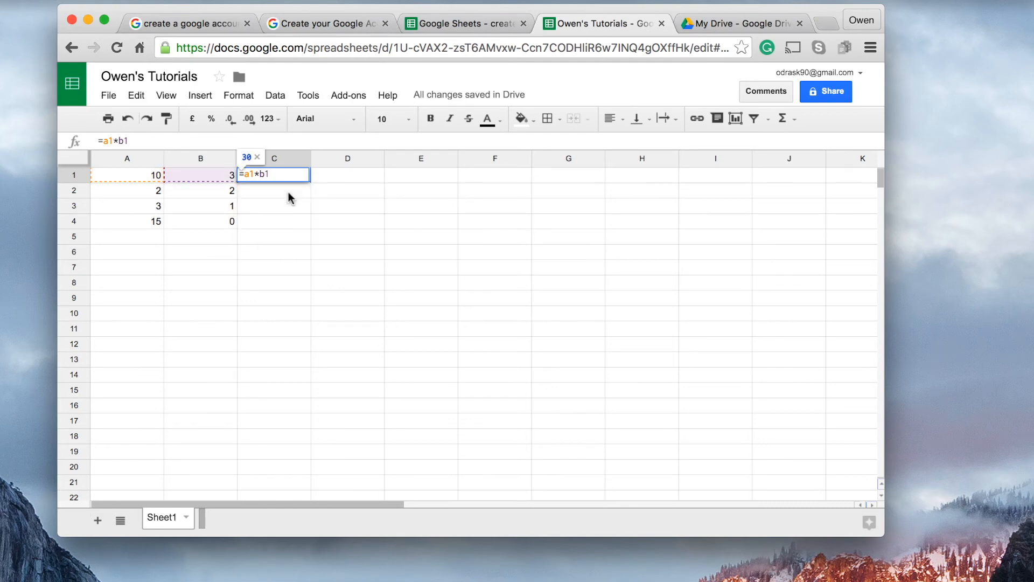
pyautogui.press('Return')
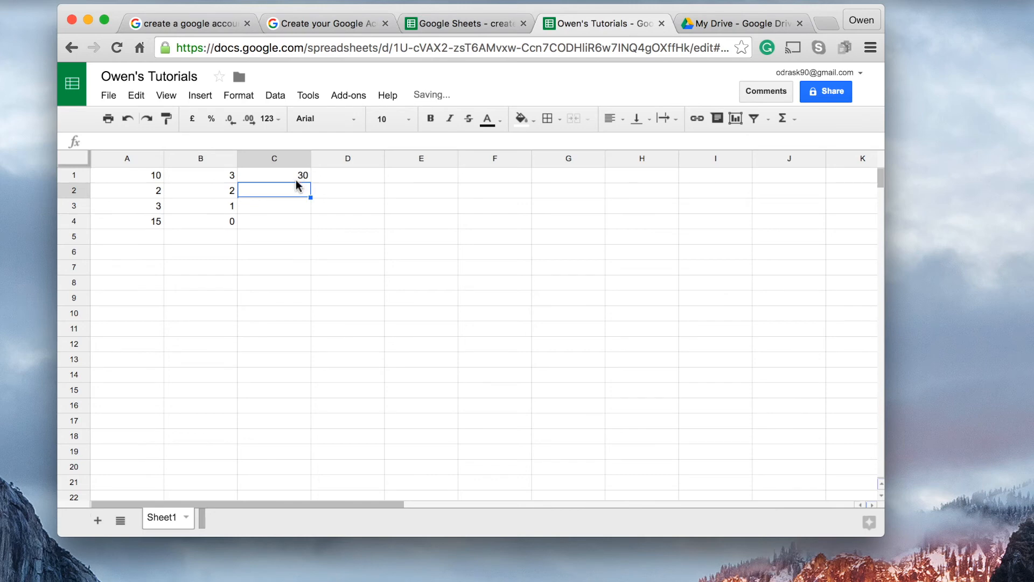
pyautogui.click(293, 180)
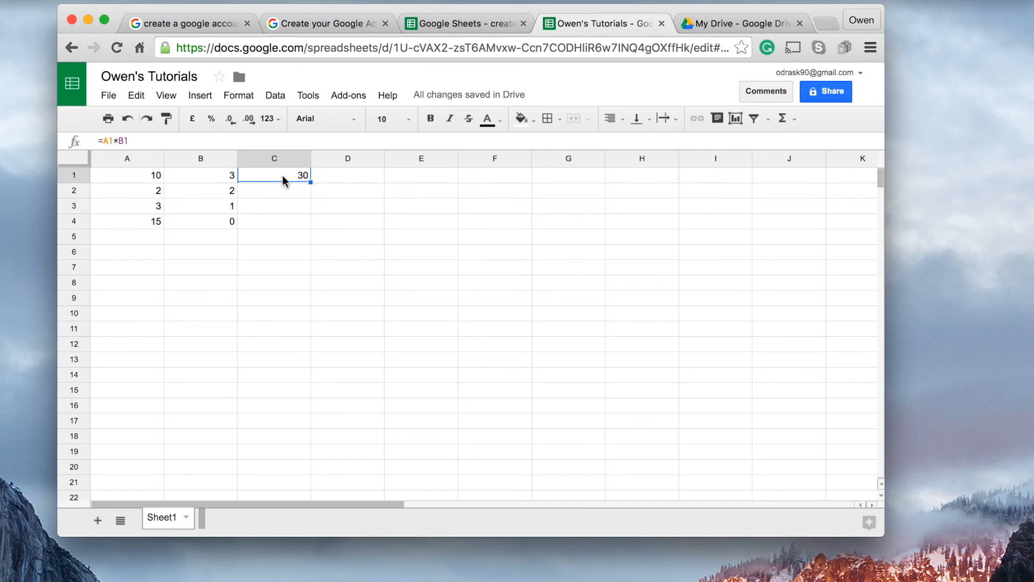
# Test the addition and multiplication formulas by setting cell A1 to 3
pyautogui.click(155, 181)
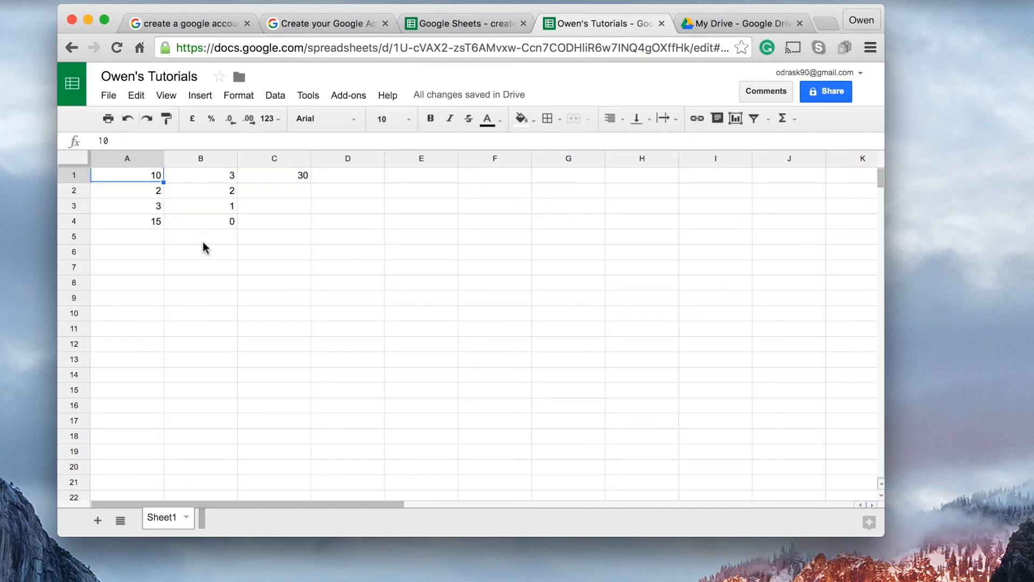
pyautogui.write('3')
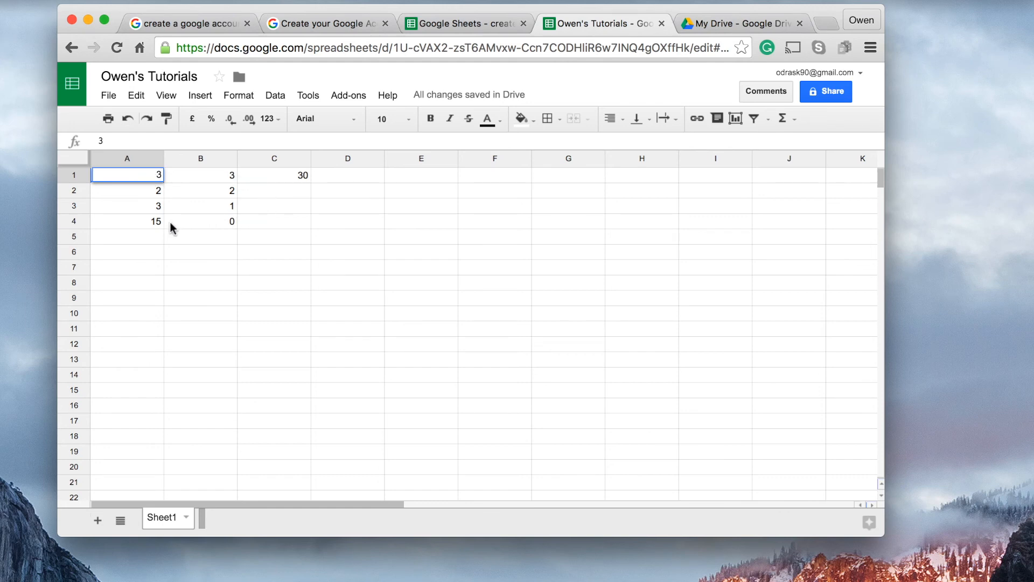
pyautogui.hscroll(5, 147, 225)
pyautogui.hscroll(-5, 145, 225)
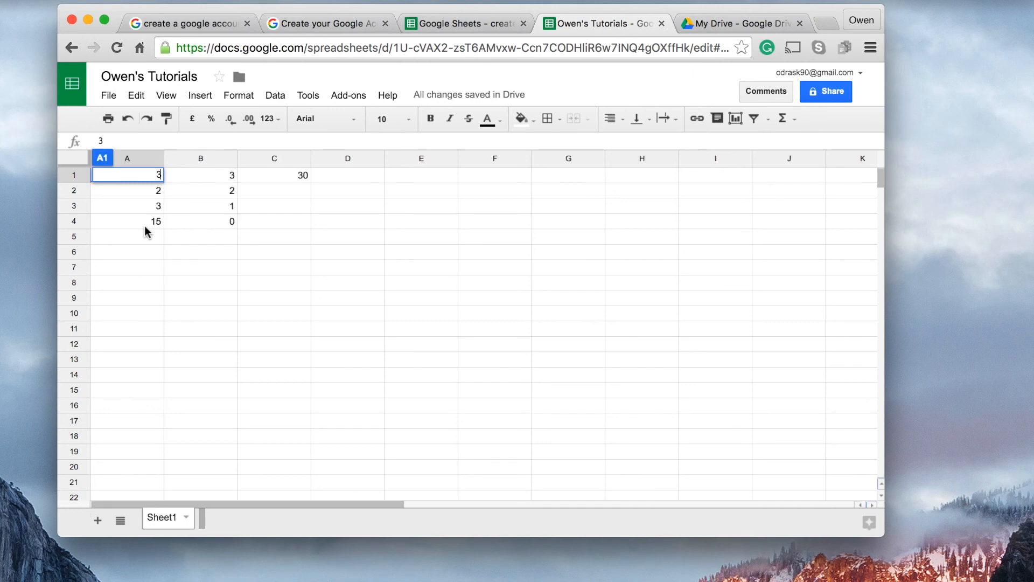
pyautogui.press('Return')
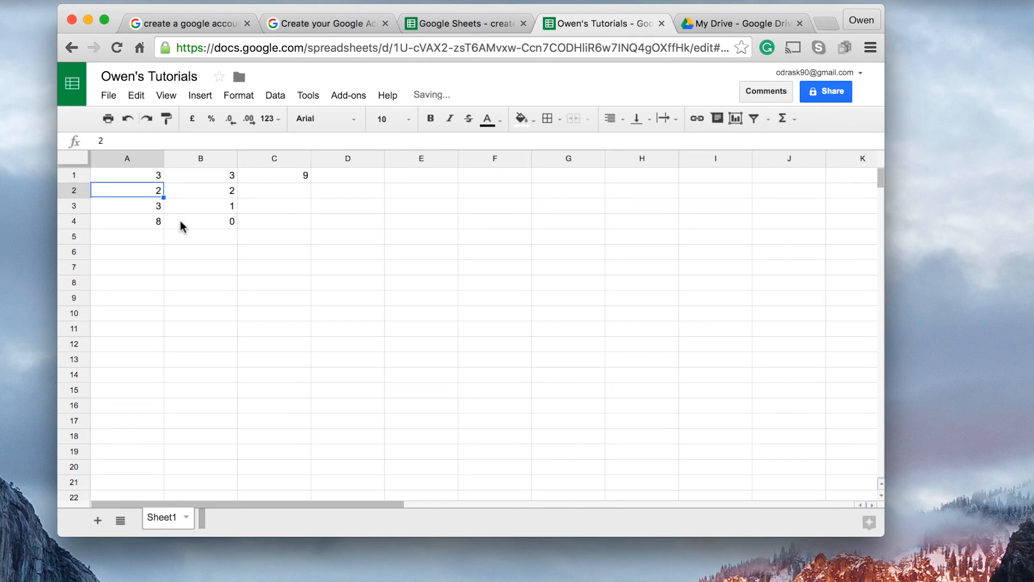
# Examine the addition formula in A4 and the multiplication formula in C1 along with the cells they reference
pyautogui.click(153, 224)
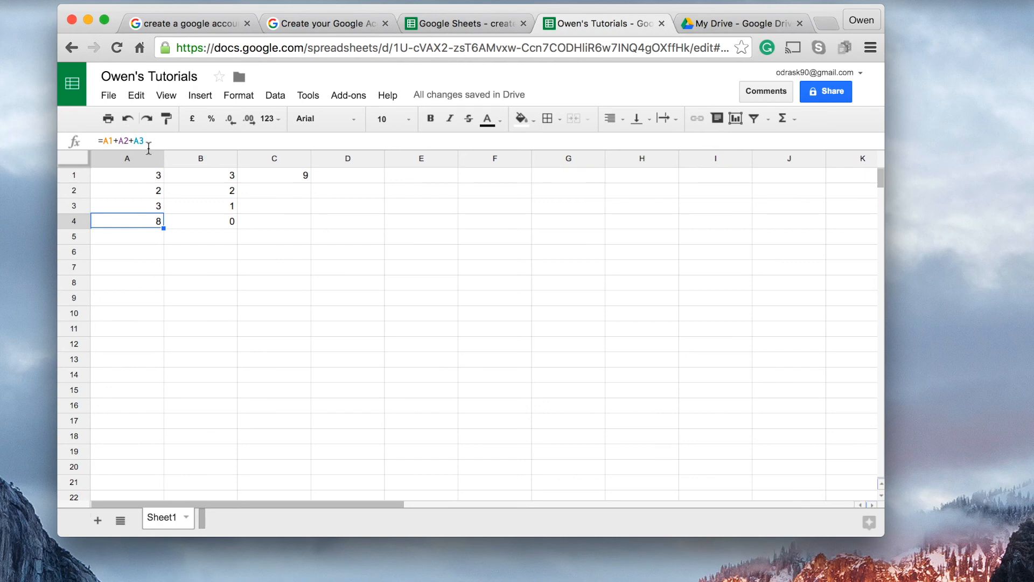
pyautogui.click(129, 179)
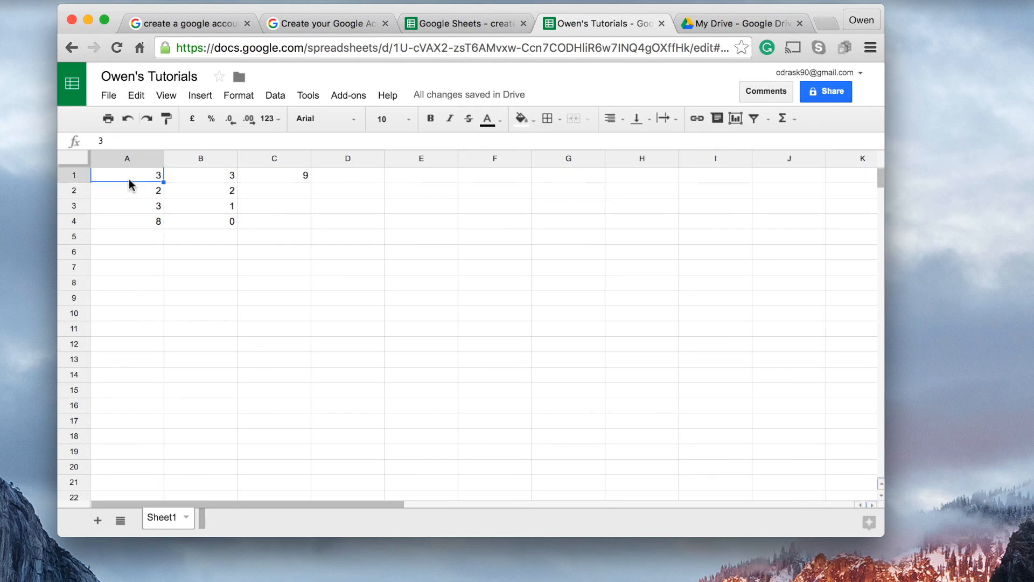
pyautogui.click(128, 194)
pyautogui.click(129, 211)
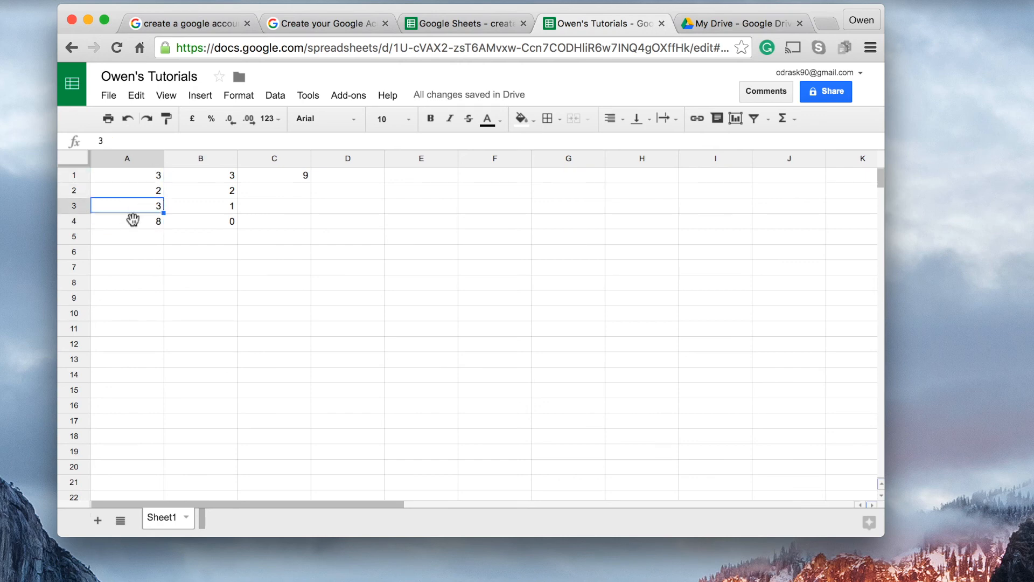
pyautogui.click(127, 223)
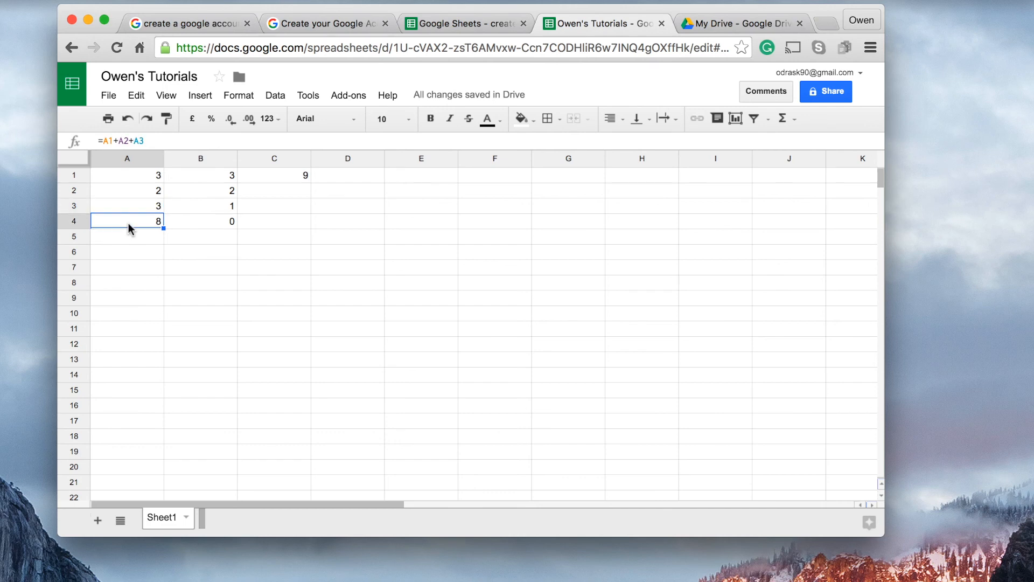
pyautogui.click(263, 176)
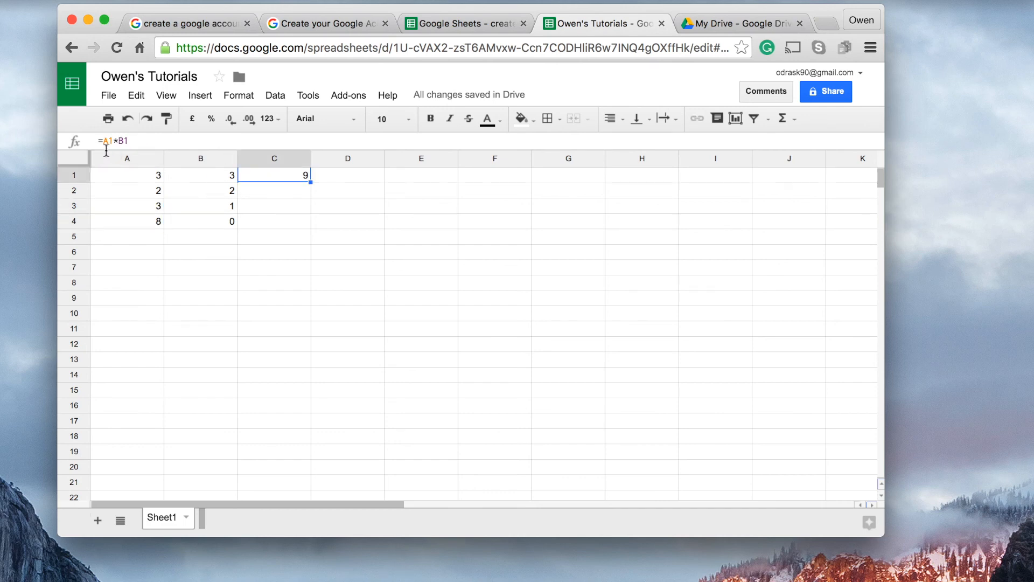
pyautogui.click(198, 178)
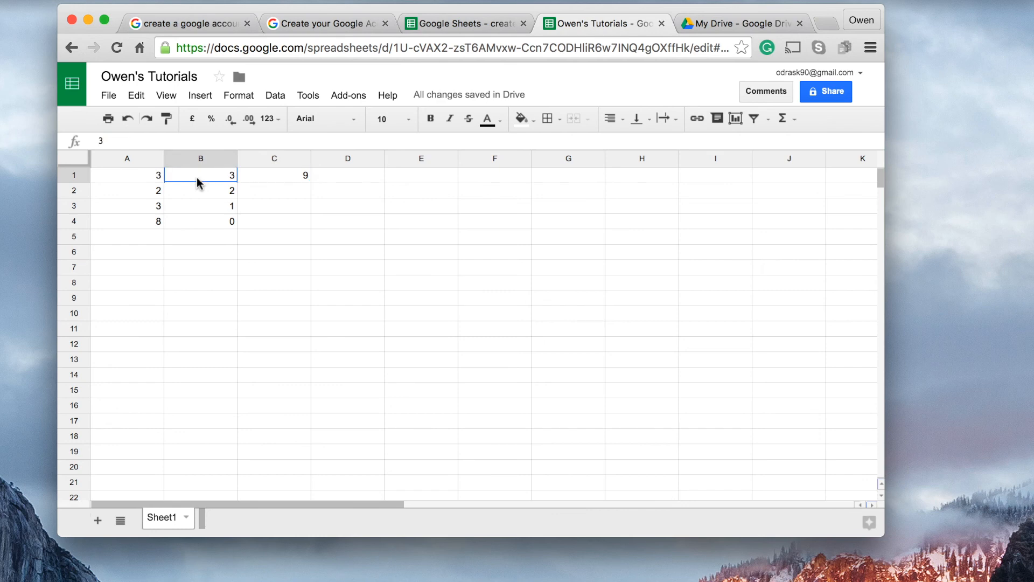
# Change cell A1 to 1000 to recalculate the formulas that depend on it
pyautogui.click(154, 179)
pyautogui.write('1000')
pyautogui.press('Return')
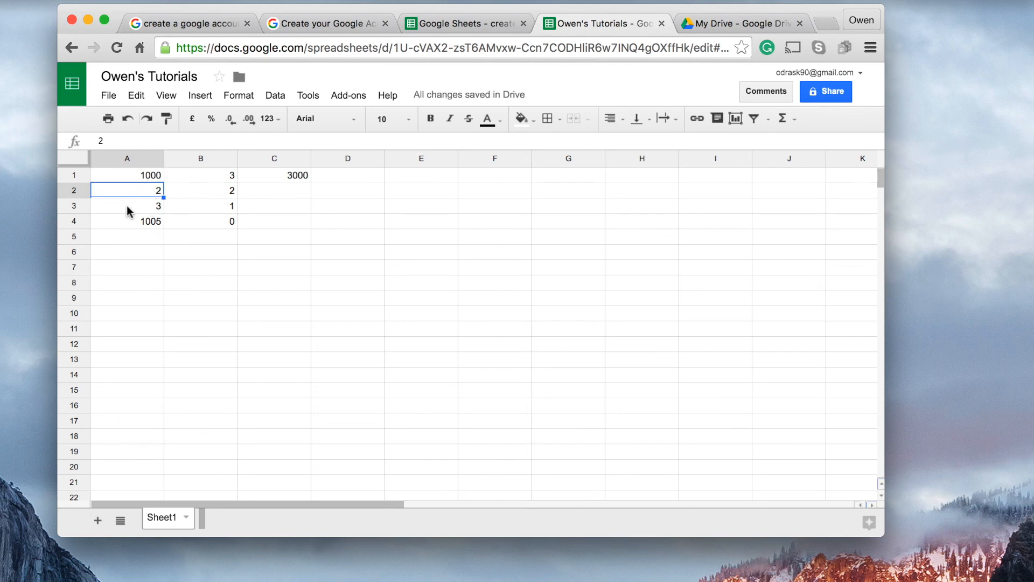
# Check A4's recalculated sum and C1's product, inspect the multiplication operator in C1's formula, and close it without edits
pyautogui.click(143, 223)
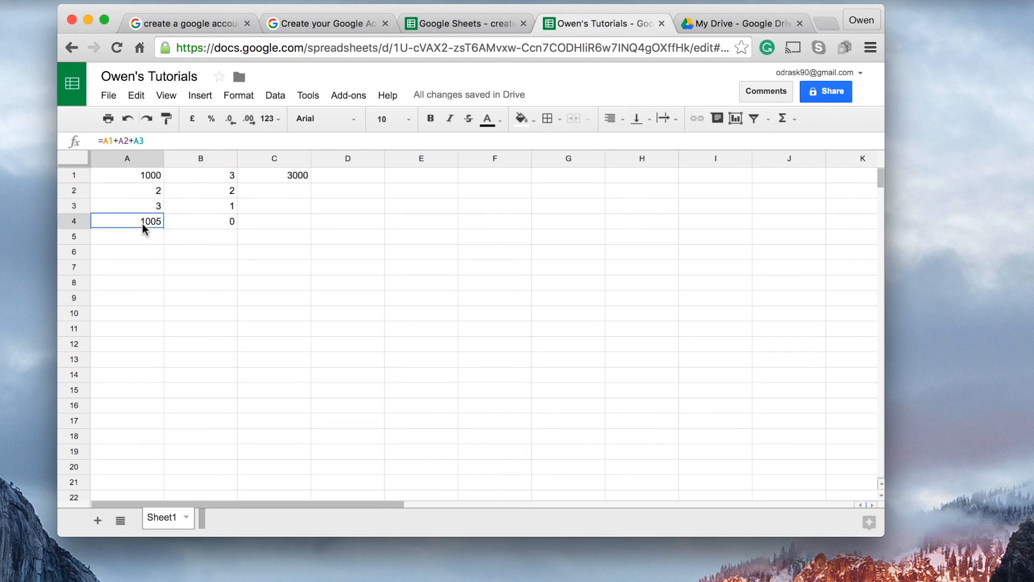
pyautogui.click(153, 182)
pyautogui.click(185, 178)
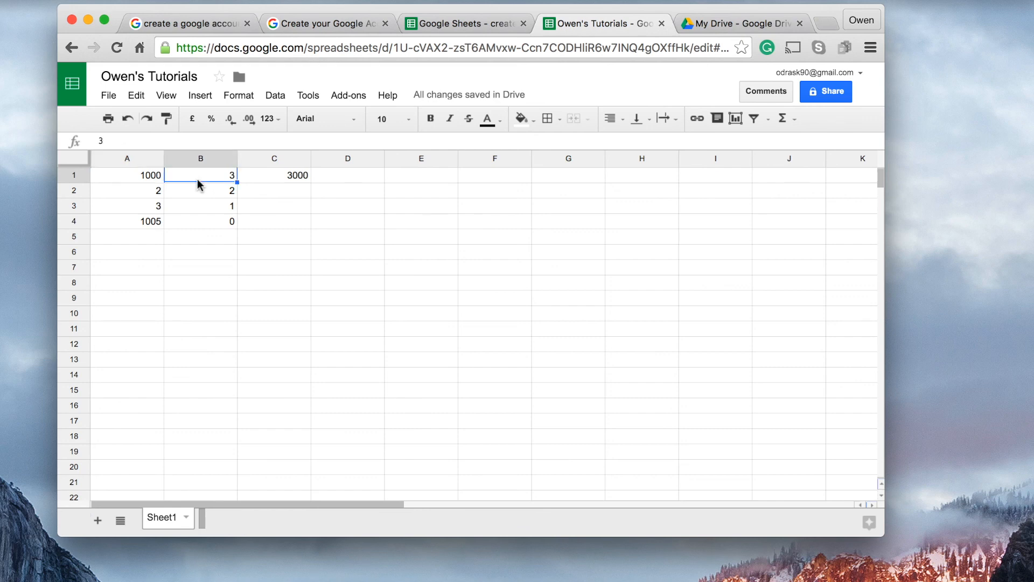
pyautogui.click(272, 181)
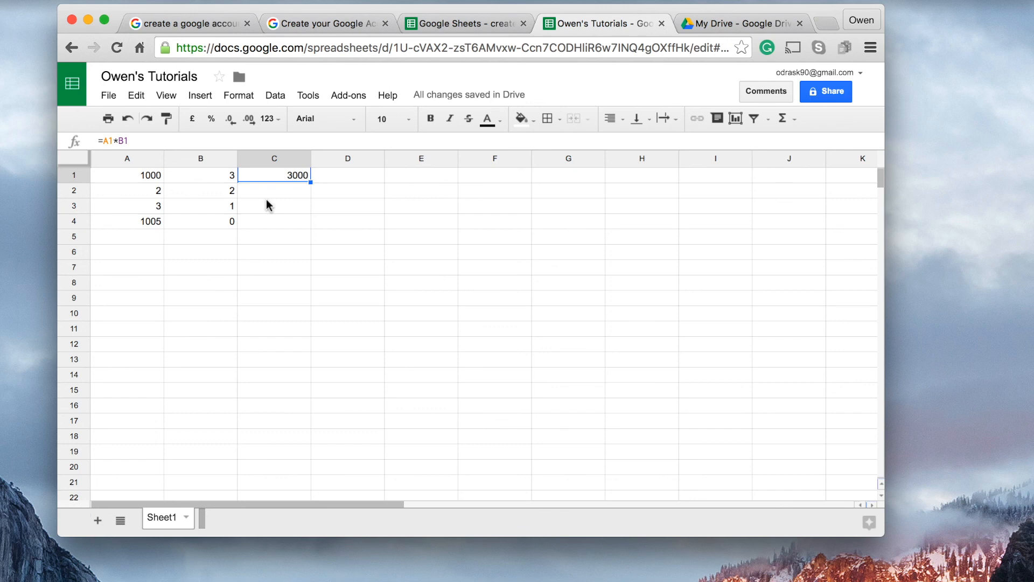
pyautogui.moveTo(118, 146); pyautogui.dragTo(110, 145)
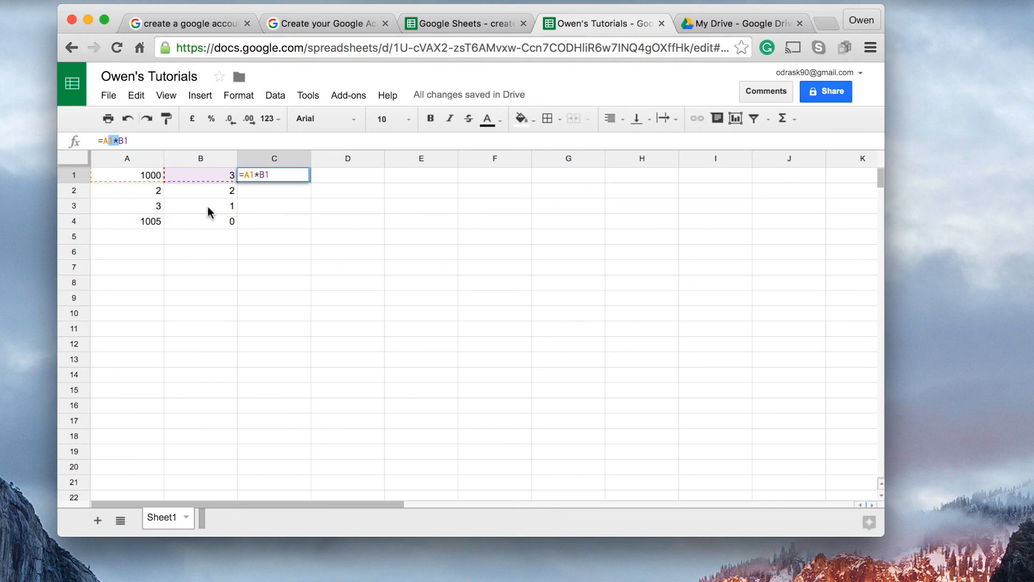
pyautogui.press('Return')
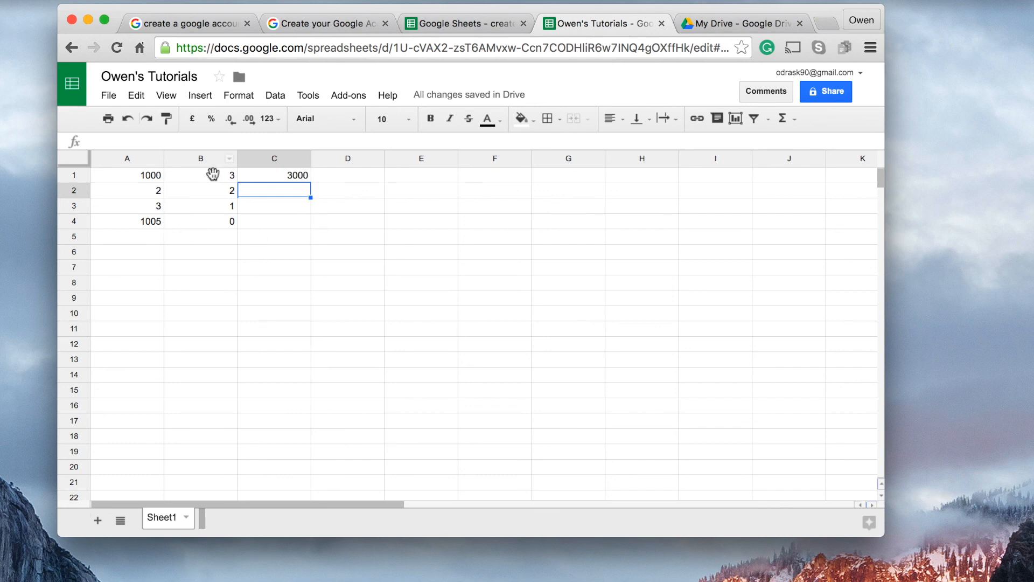
pyautogui.moveTo(186, 176); pyautogui.dragTo(159, 207)
pyautogui.click(129, 182)
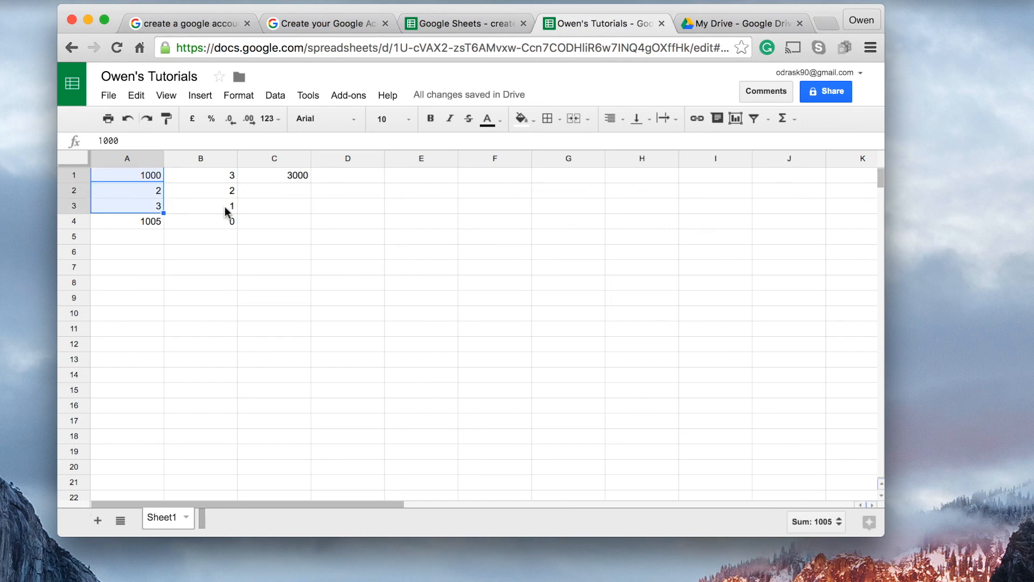
pyautogui.click(297, 209)
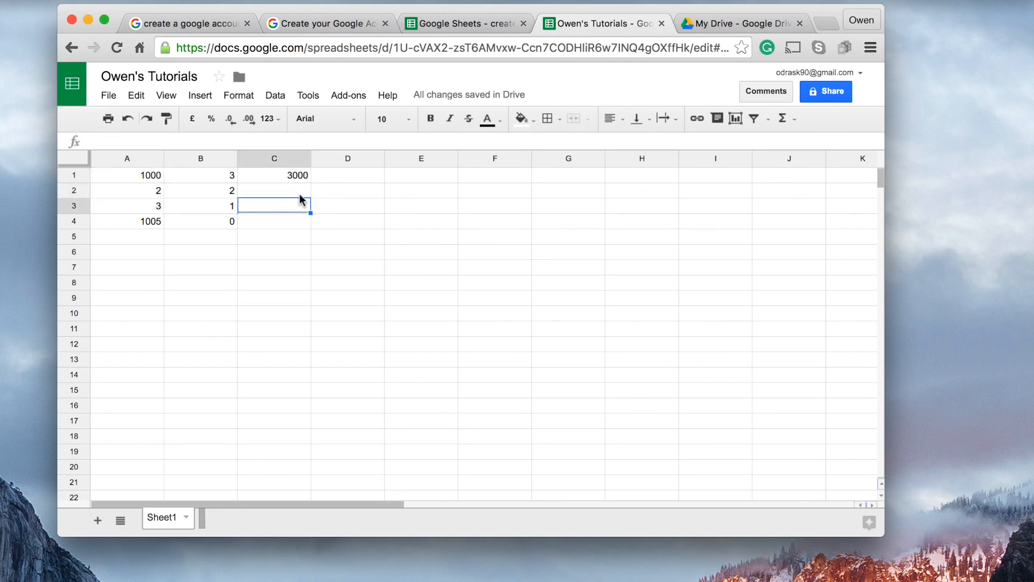
pyautogui.hscroll(3, 294, 195)
pyautogui.hscroll(-3, 292, 196)
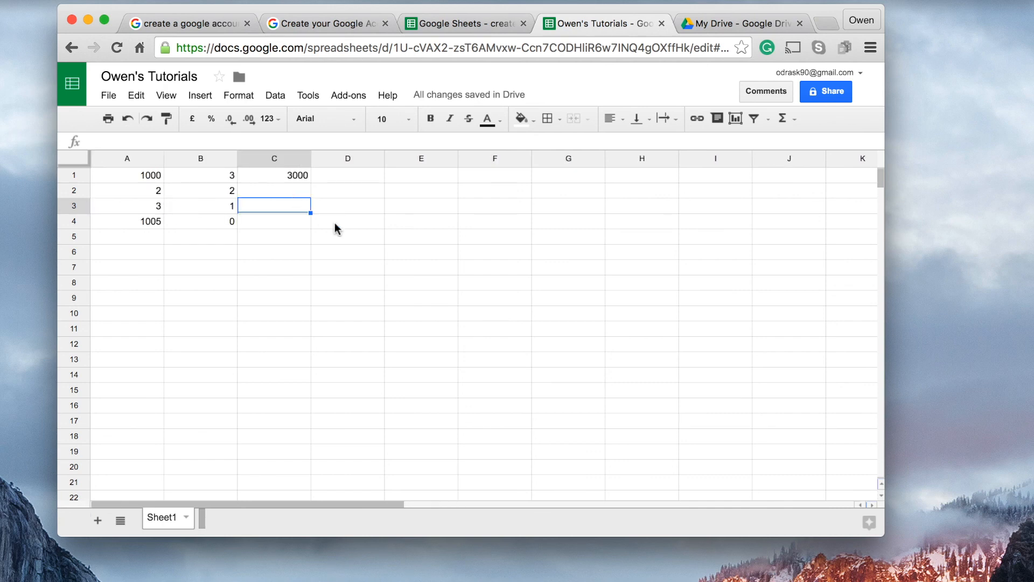